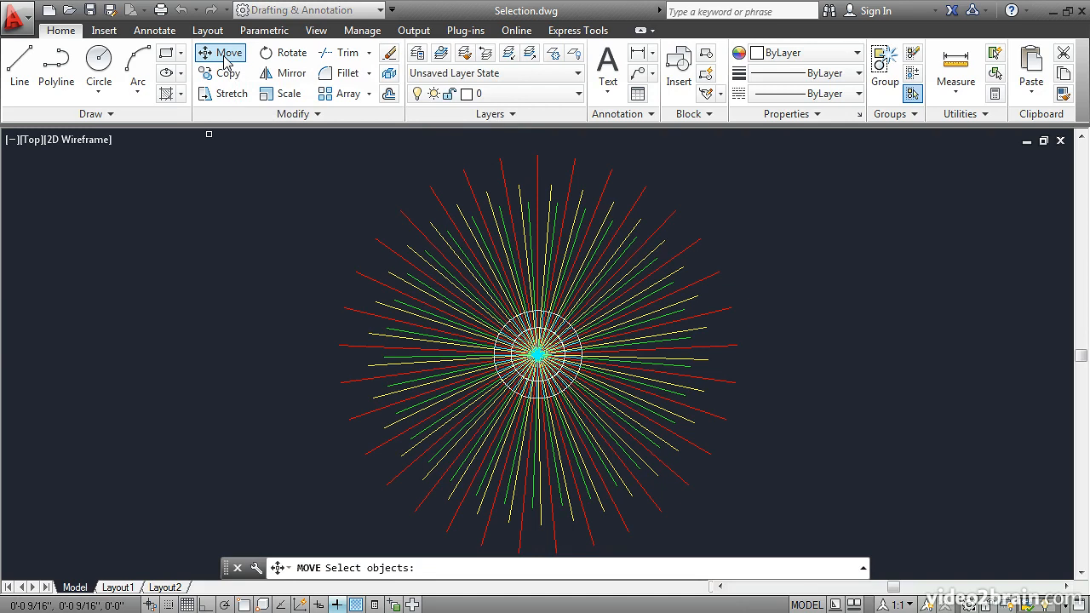
{"action": "left_click", "coordinate": [227, 75]}
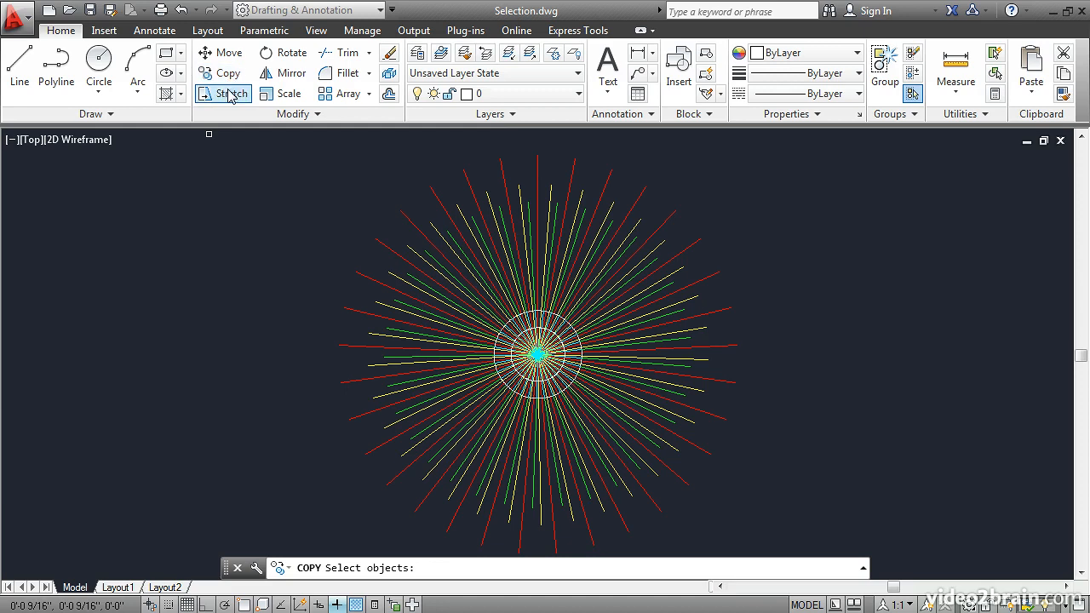
{"action": "left_click", "coordinate": [226, 93]}
{"action": "left_click", "coordinate": [286, 53]}
{"action": "left_click", "coordinate": [286, 77]}
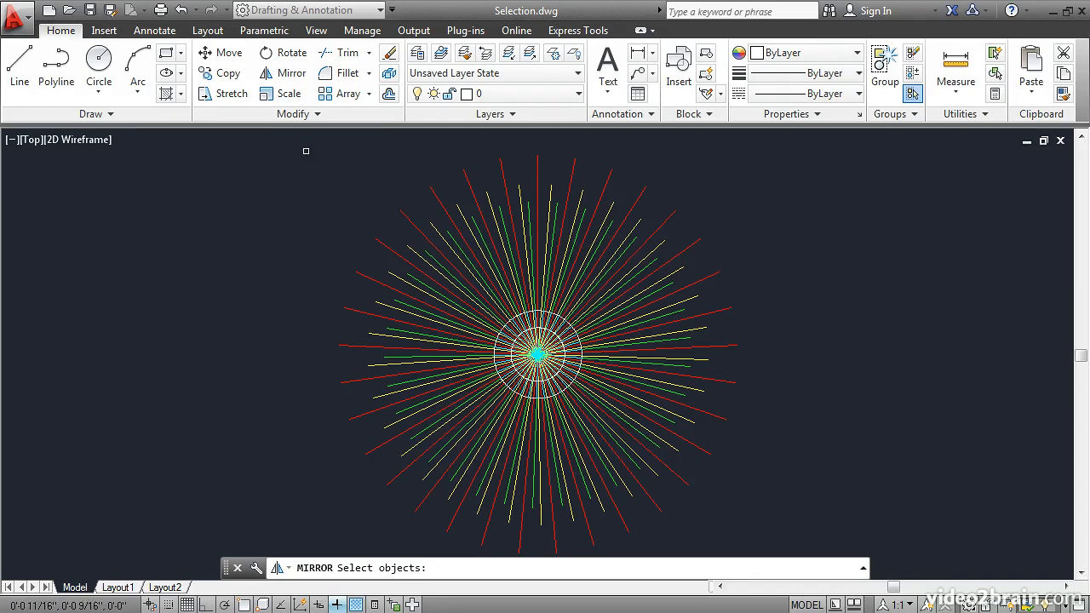
Step: Erase eight individually picked radial lines from the upper and right parts of the starburst, leaving the circles in place
{"action": "left_click", "coordinate": [388, 54]}
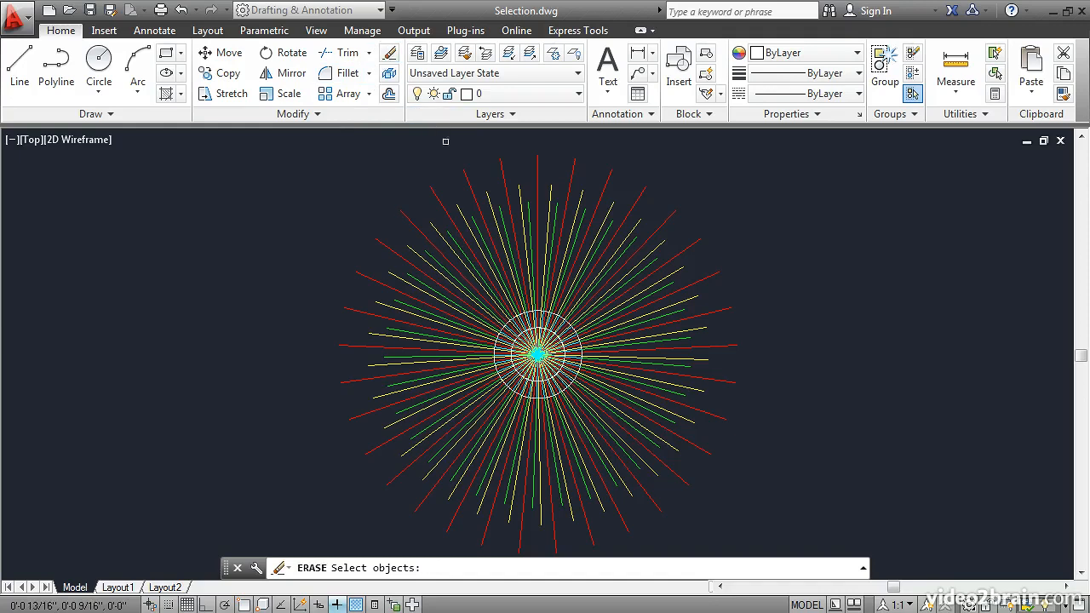
{"action": "left_click", "coordinate": [478, 205]}
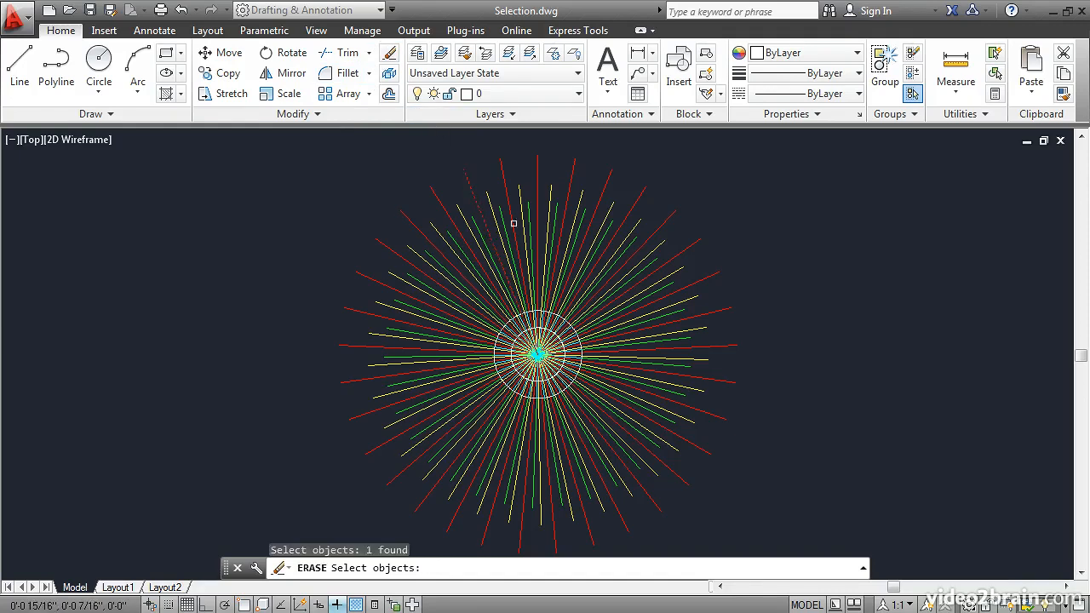
{"action": "left_click", "coordinate": [528, 236]}
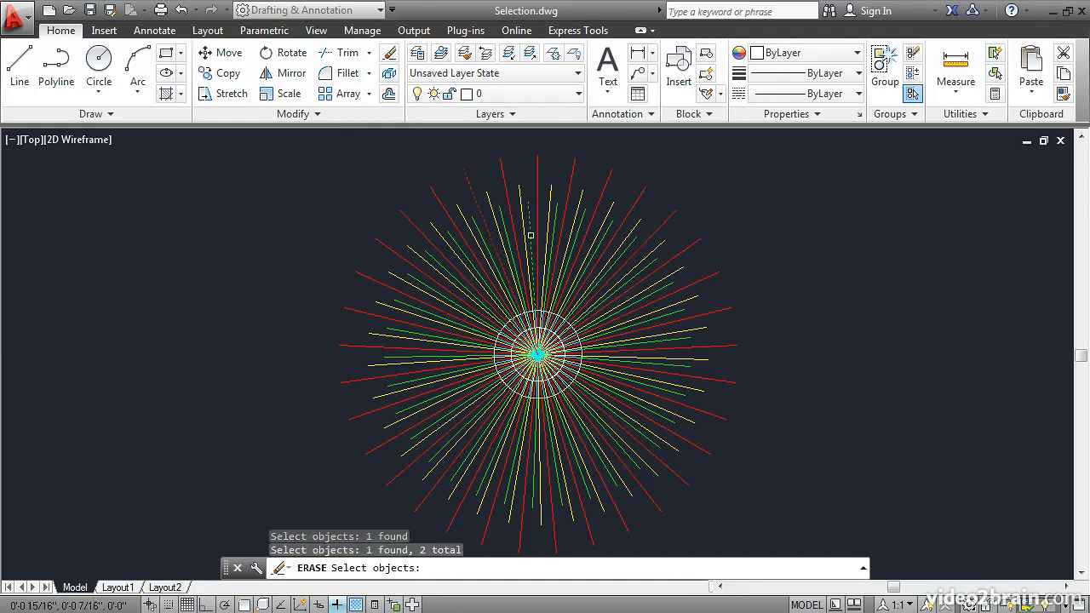
{"action": "left_click", "coordinate": [577, 276]}
{"action": "left_click", "coordinate": [611, 314]}
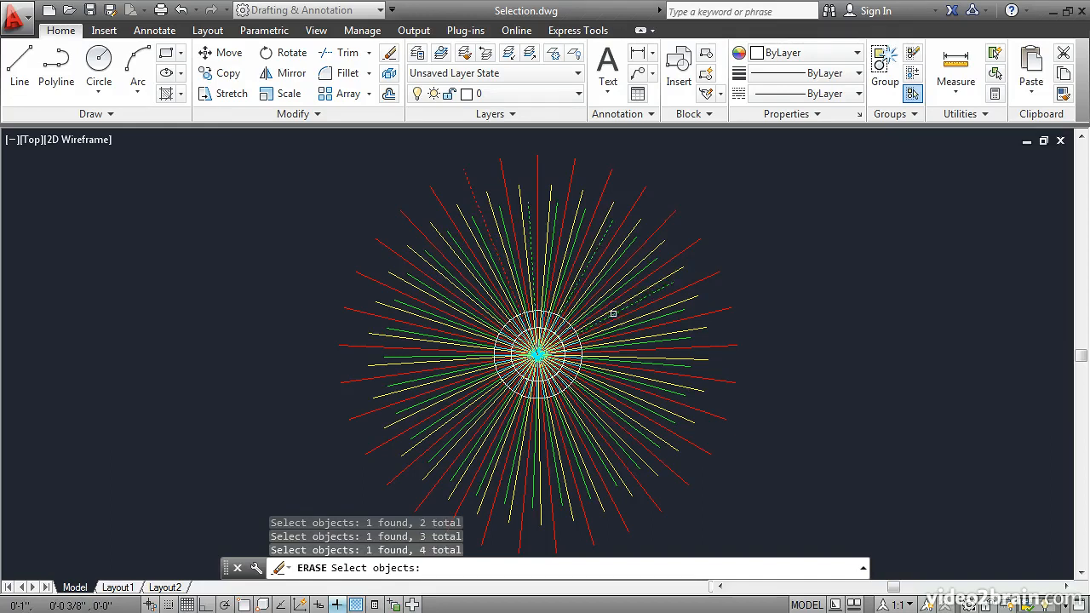
{"action": "left_click", "coordinate": [618, 328]}
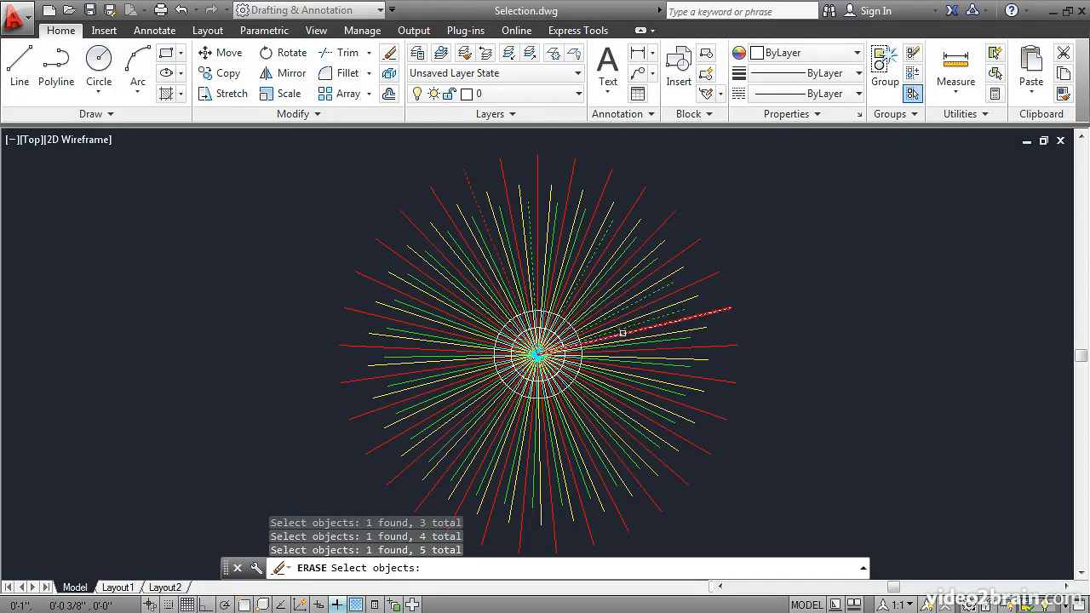
{"action": "left_click", "coordinate": [627, 341]}
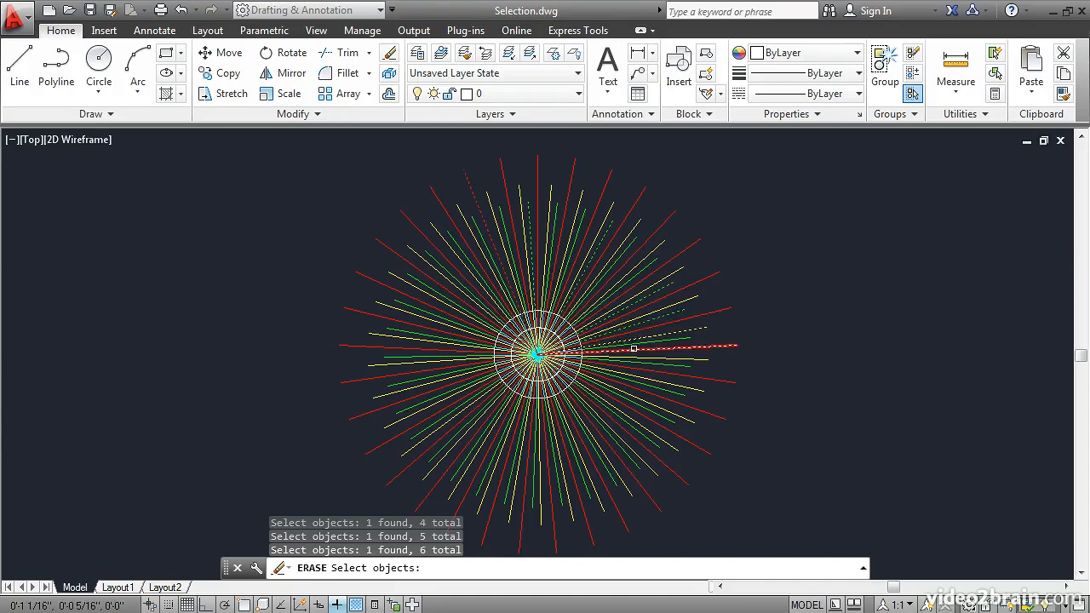
{"action": "left_click", "coordinate": [635, 351]}
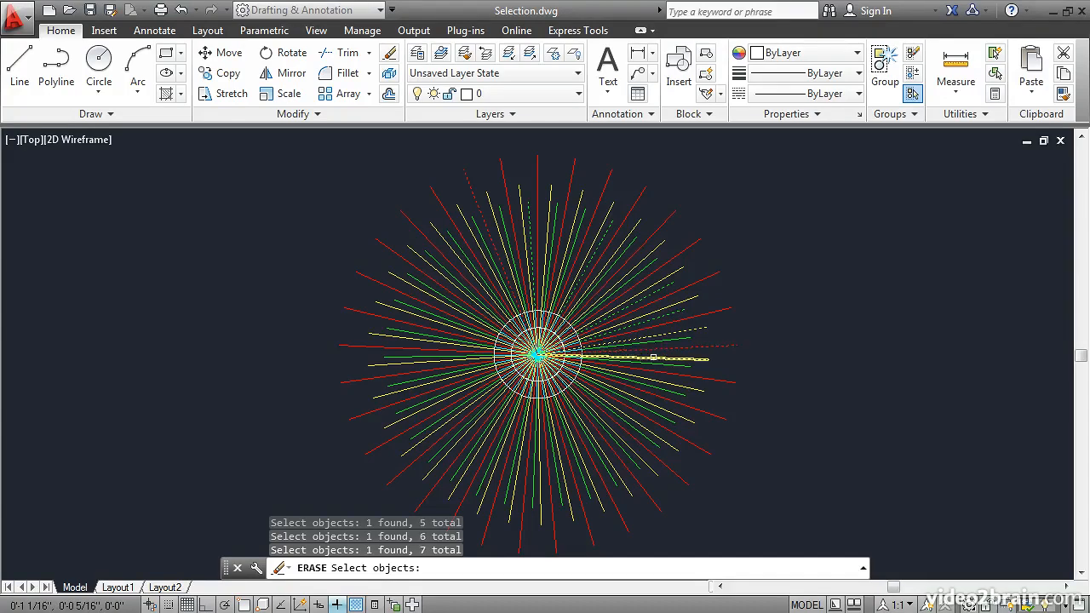
{"action": "left_click", "coordinate": [653, 357]}
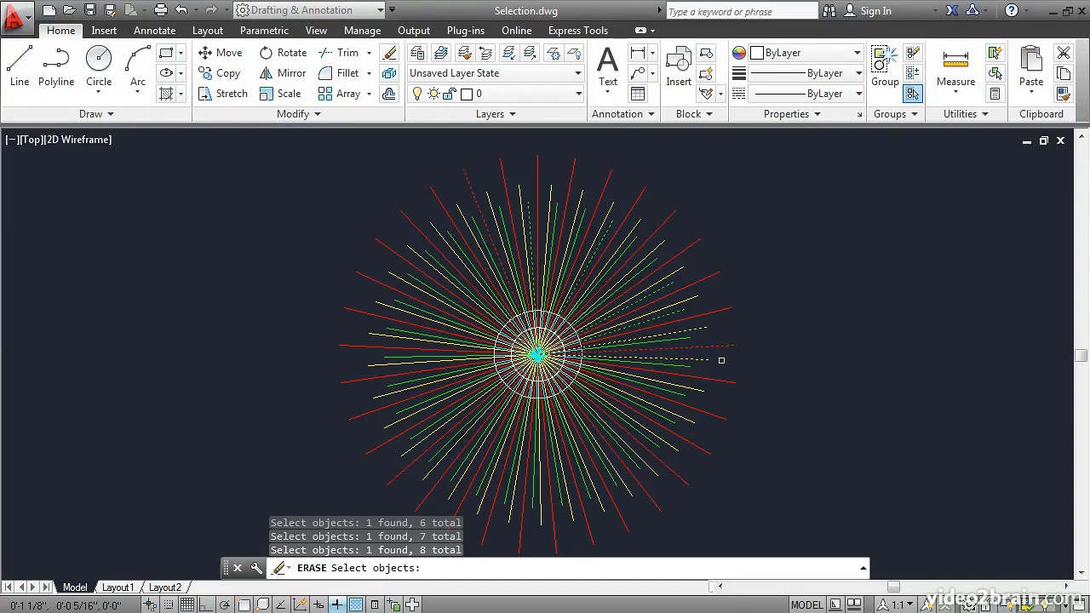
{"action": "key", "text": "Return"}
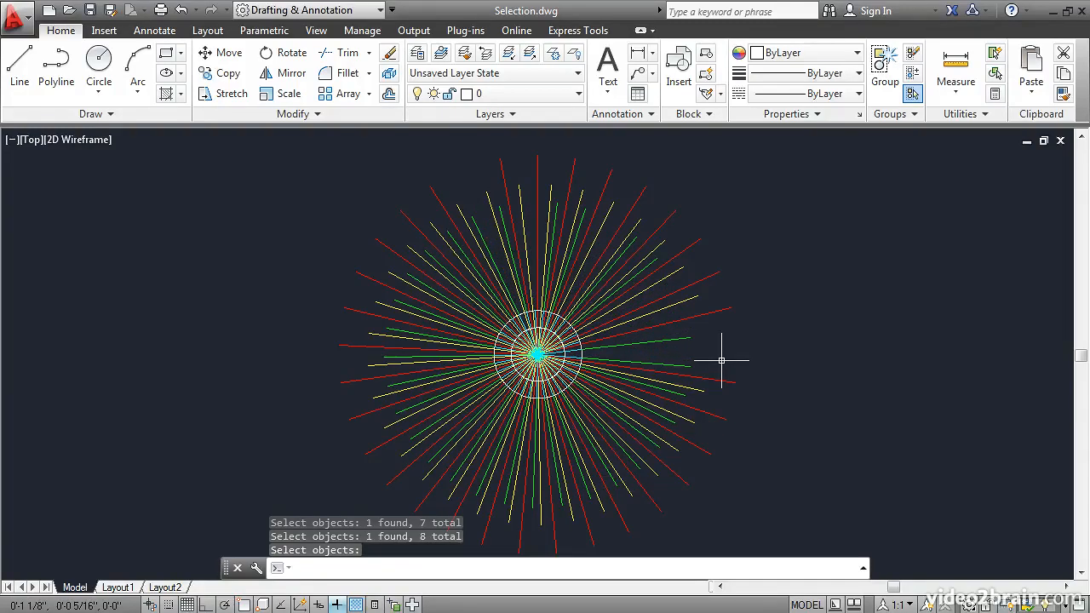
Step: Erase the two circles and the cyan lines inside them with an enclosing window selection, and undo the erasure
{"action": "scroll", "coordinate": [597, 357], "scroll_direction": "down", "scroll_amount": 1}
{"action": "scroll", "coordinate": [584, 358], "scroll_direction": "up", "scroll_amount": 3}
{"action": "scroll", "coordinate": [595, 358], "scroll_direction": "up", "scroll_amount": 2}
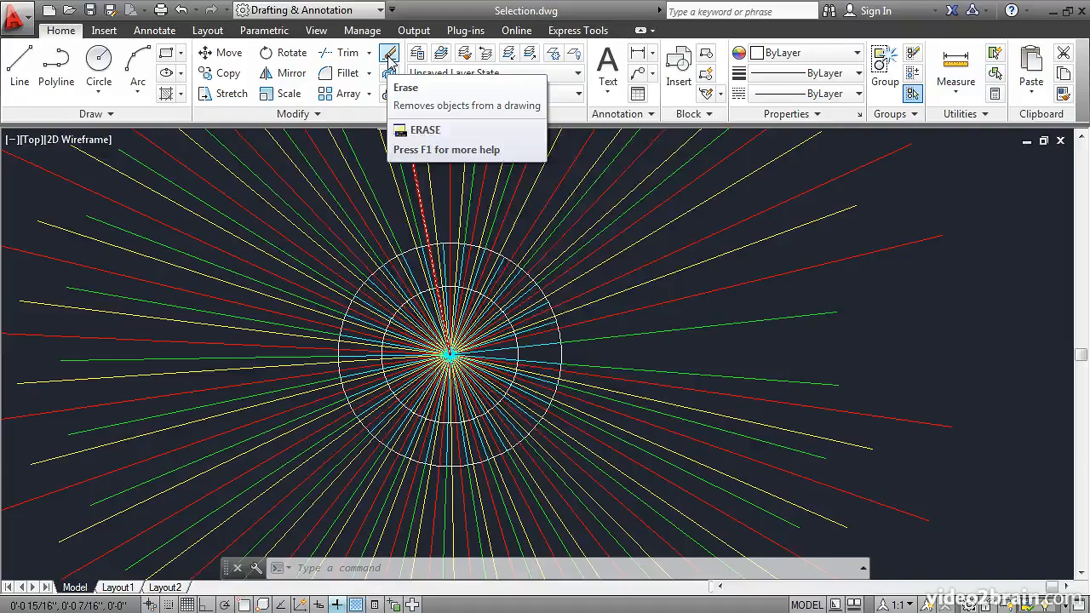
{"action": "left_click", "coordinate": [389, 58]}
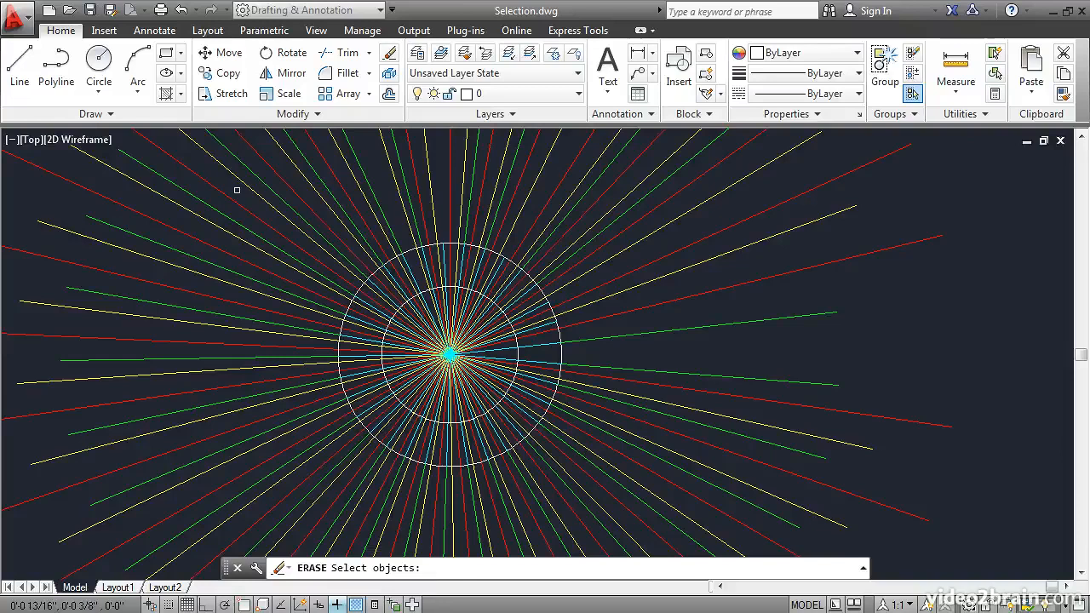
{"action": "left_click", "coordinate": [237, 190]}
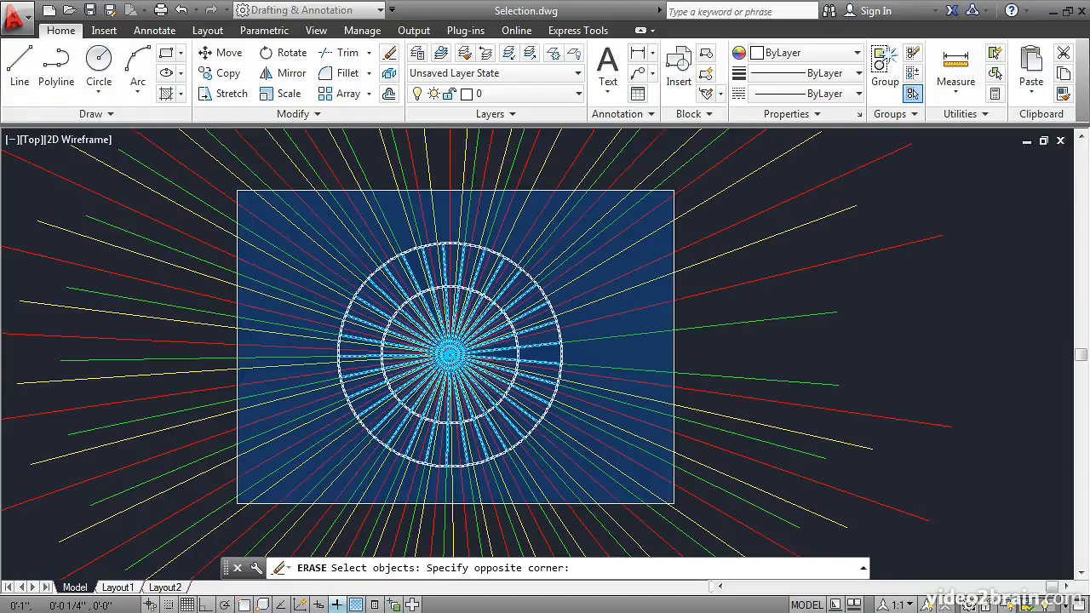
{"action": "left_click", "coordinate": [674, 504]}
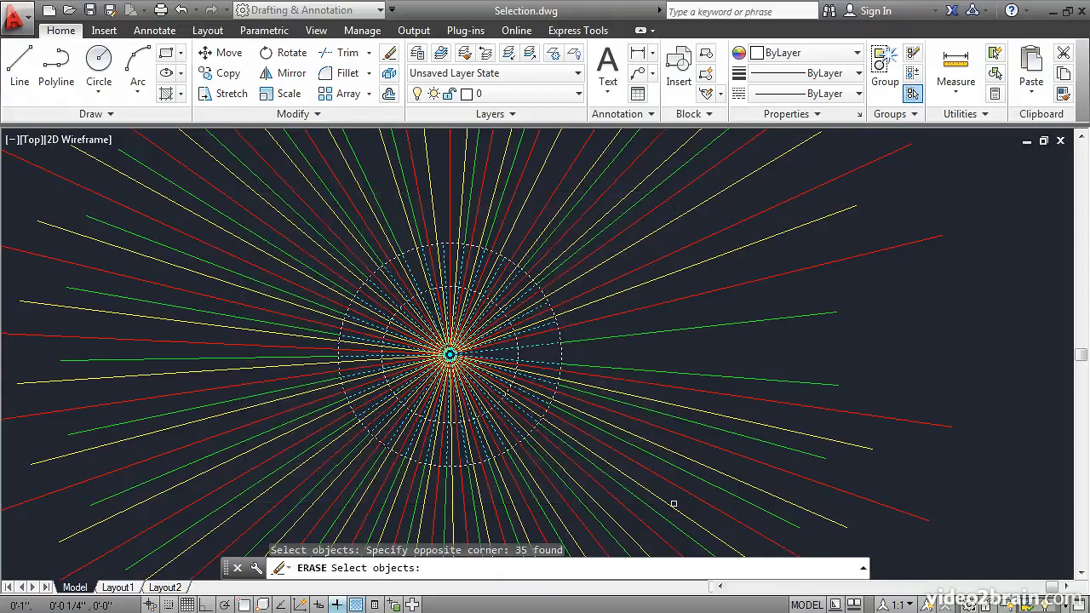
{"action": "key", "text": "Return"}
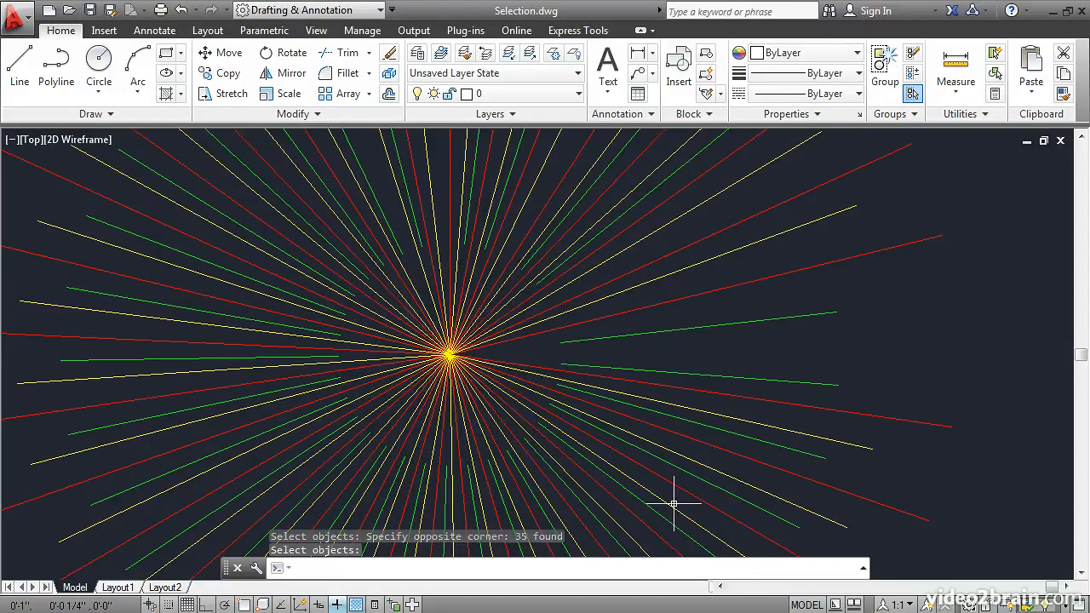
{"action": "left_click", "coordinate": [181, 10]}
{"action": "mouse_move", "coordinate": [200, 159]}
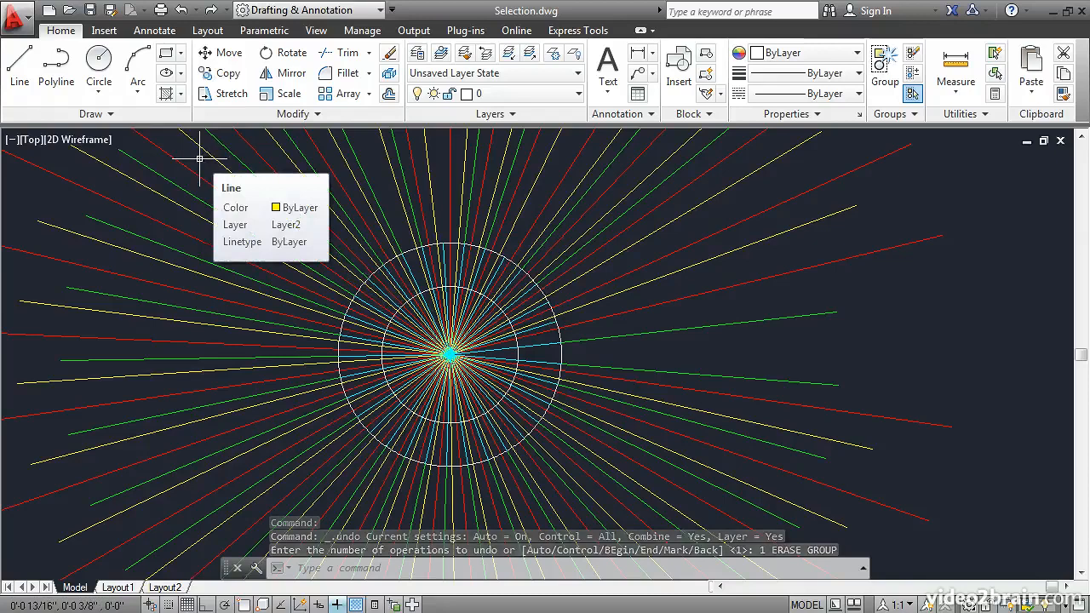
Step: Erase all circles and radial lines with a crossing selection around the circles, and undo the erasure
{"action": "left_click", "coordinate": [390, 55]}
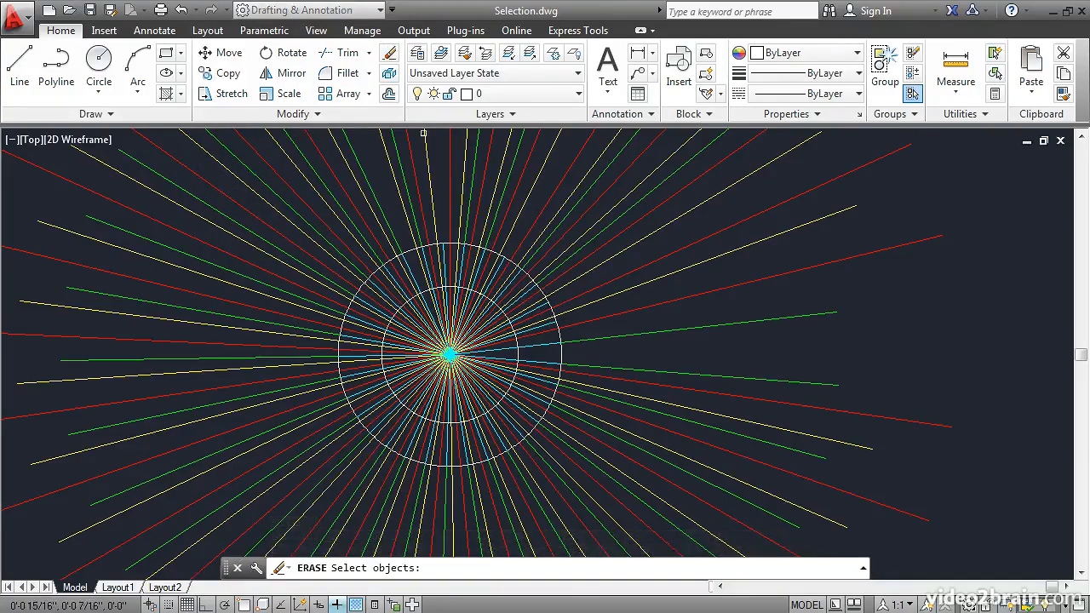
{"action": "left_click", "coordinate": [664, 492]}
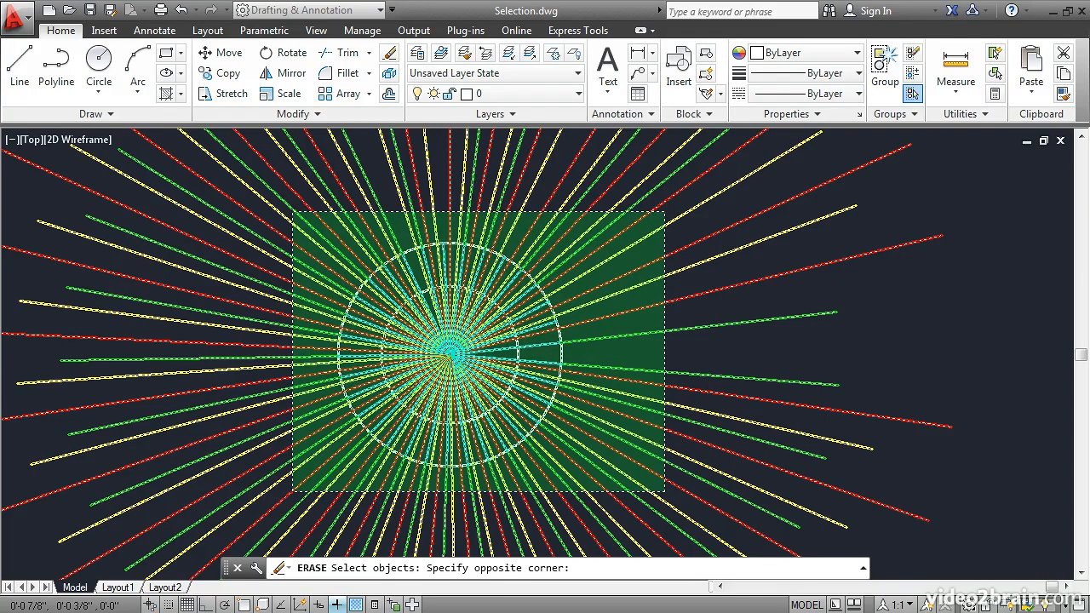
{"action": "left_click", "coordinate": [291, 205]}
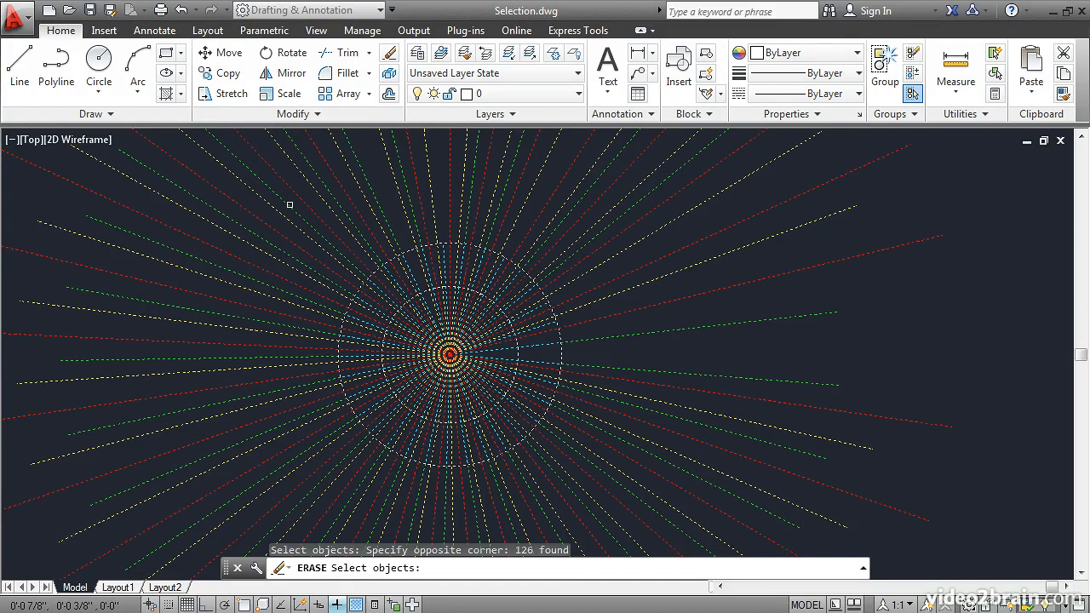
{"action": "key", "text": "Return"}
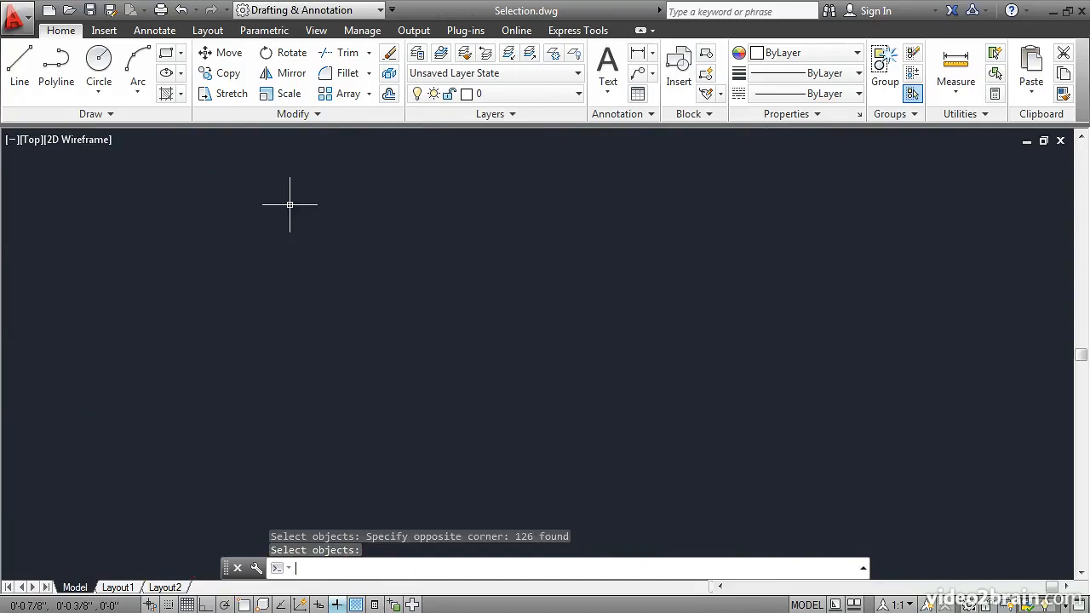
{"action": "left_click", "coordinate": [181, 11]}
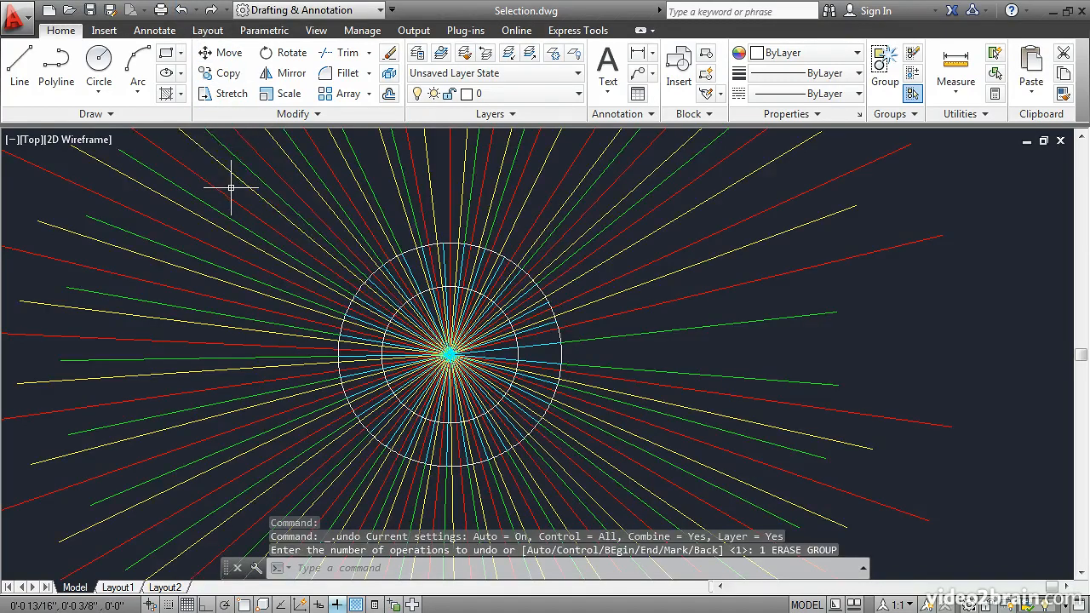
{"action": "mouse_move", "coordinate": [231, 187]}
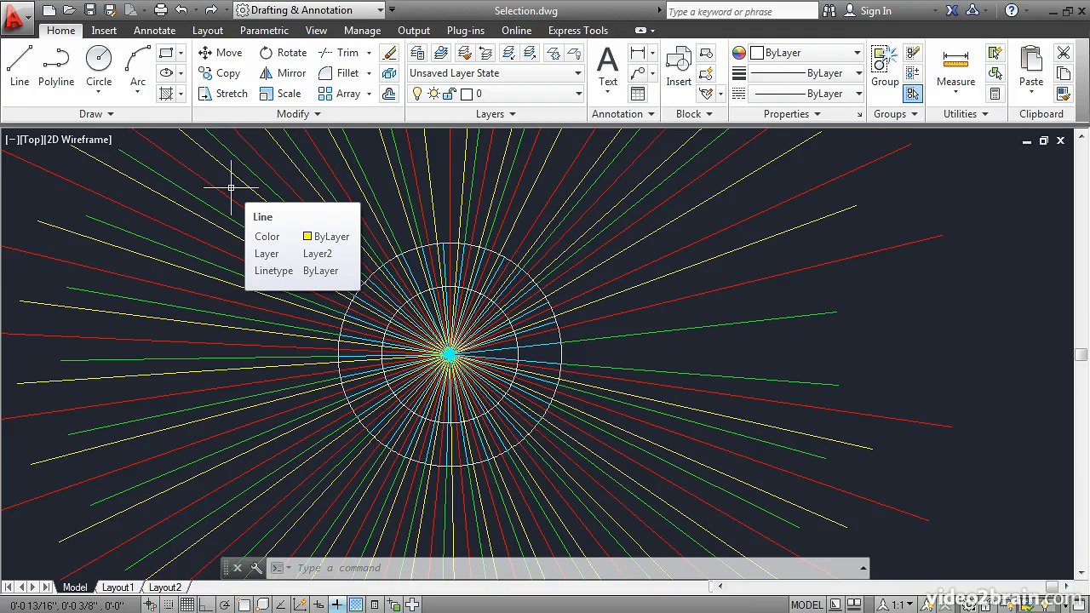
Step: Erase the red, yellow and green lines using a multi-point fence selection (f) drawn around the outer circle, and undo the erasure
{"action": "left_click", "coordinate": [334, 145]}
{"action": "left_click", "coordinate": [389, 52]}
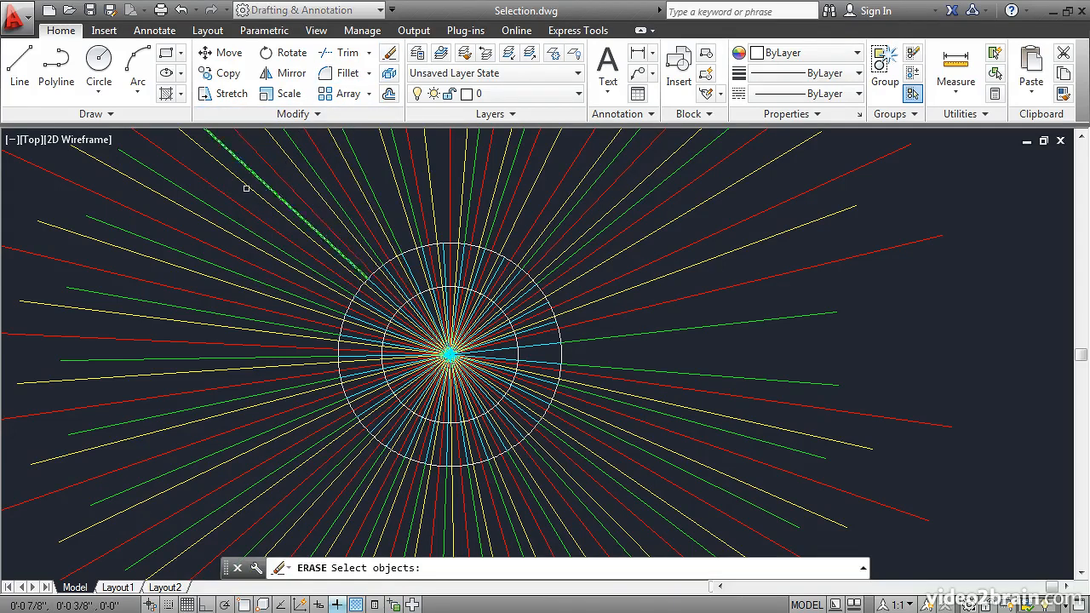
{"action": "type", "text": "f"}
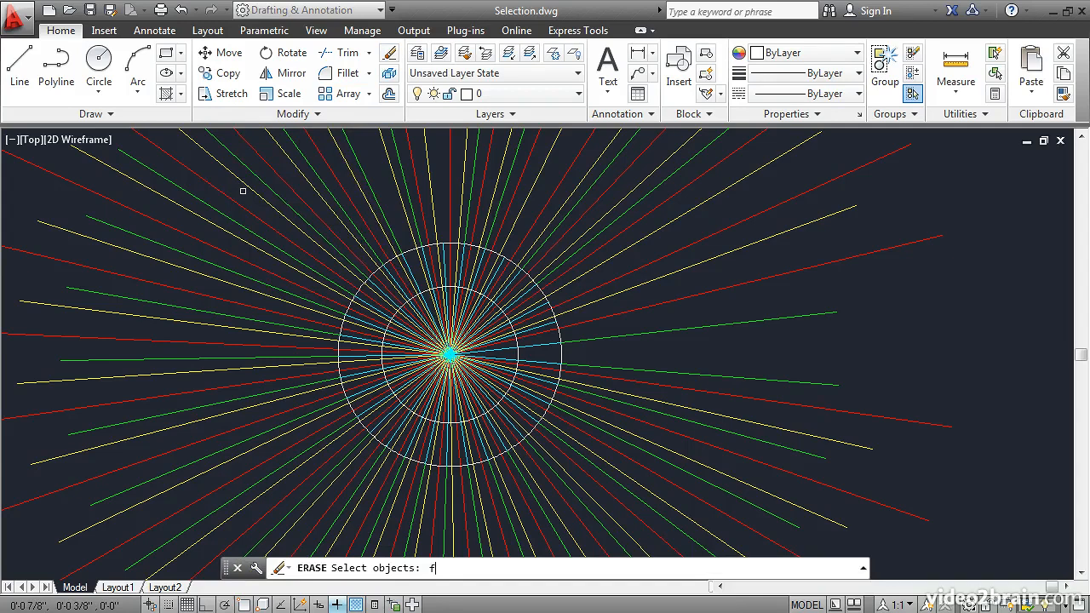
{"action": "key", "text": "Return"}
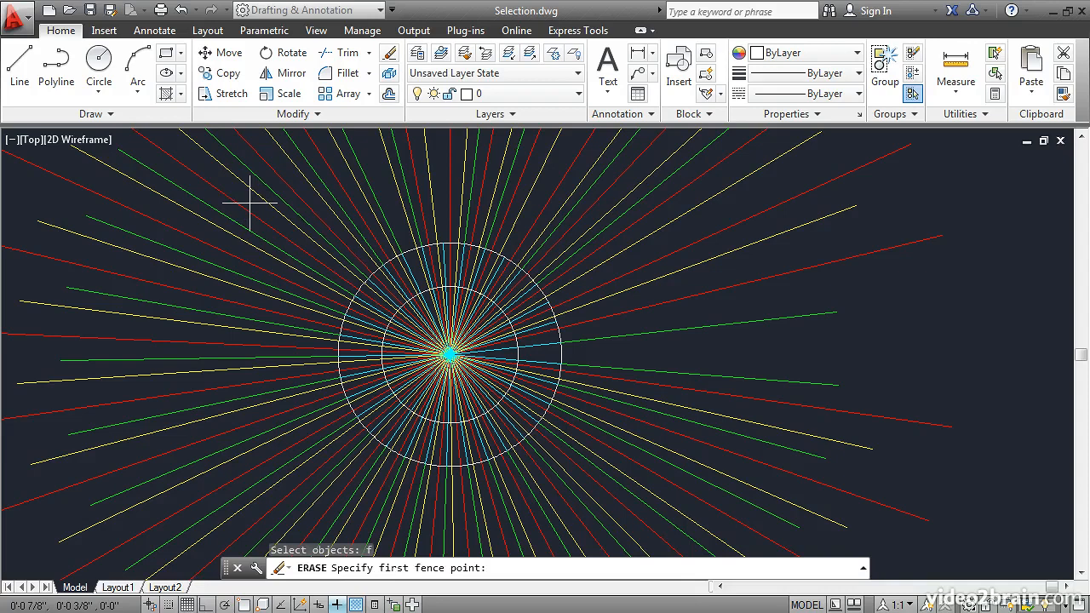
{"action": "left_click", "coordinate": [250, 202]}
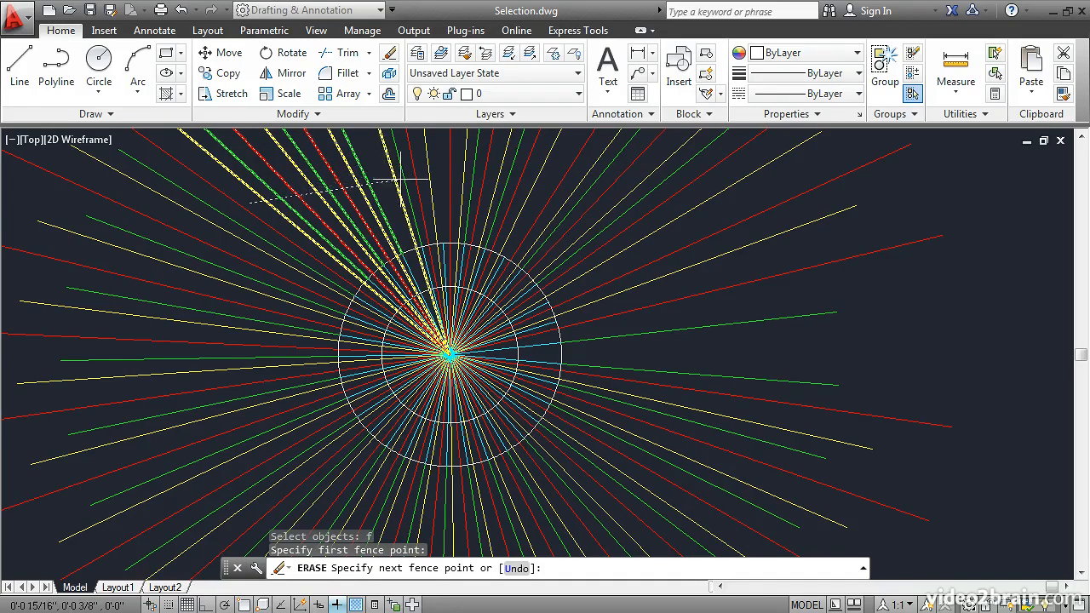
{"action": "left_click", "coordinate": [439, 173]}
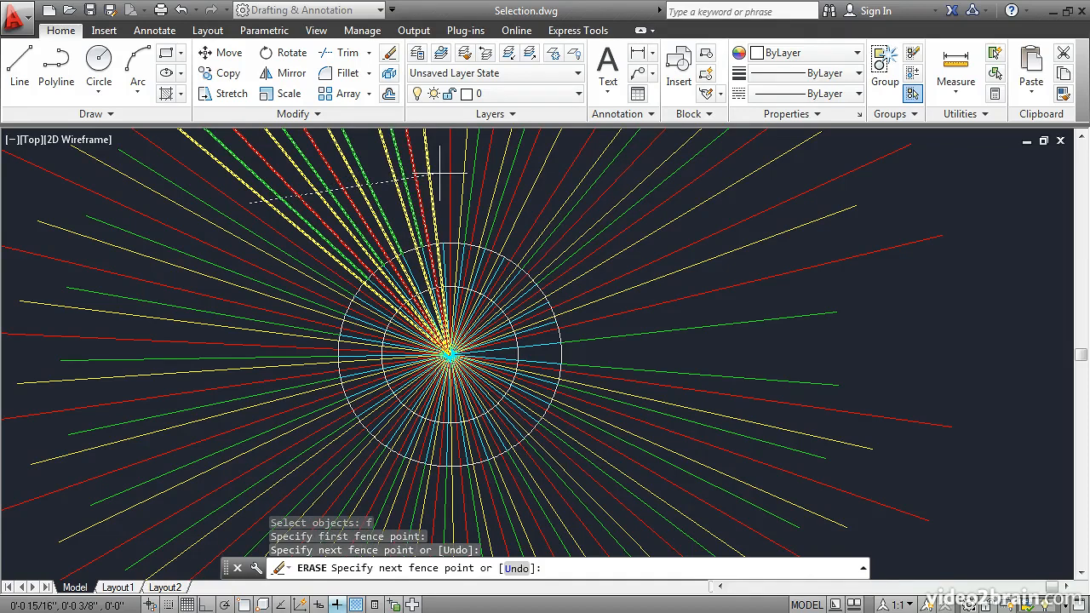
{"action": "left_click", "coordinate": [611, 251]}
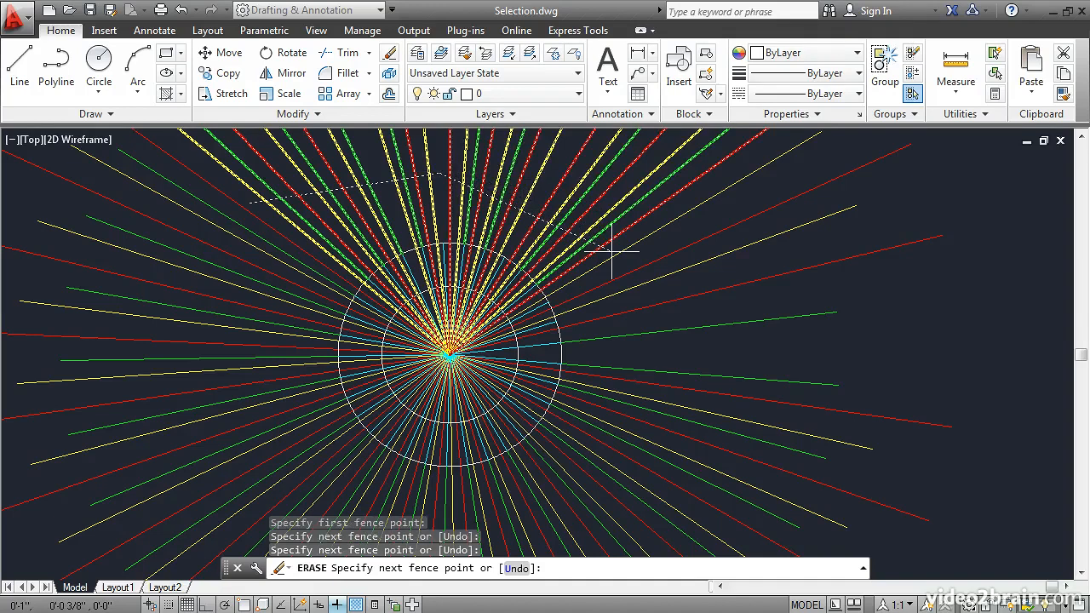
{"action": "left_click", "coordinate": [627, 438]}
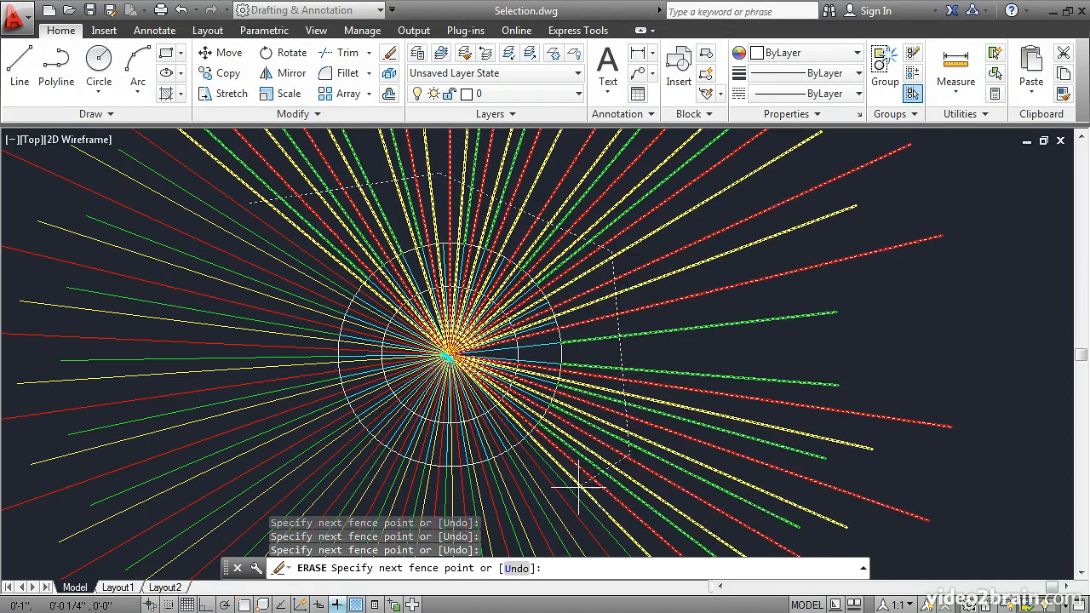
{"action": "left_click", "coordinate": [273, 479]}
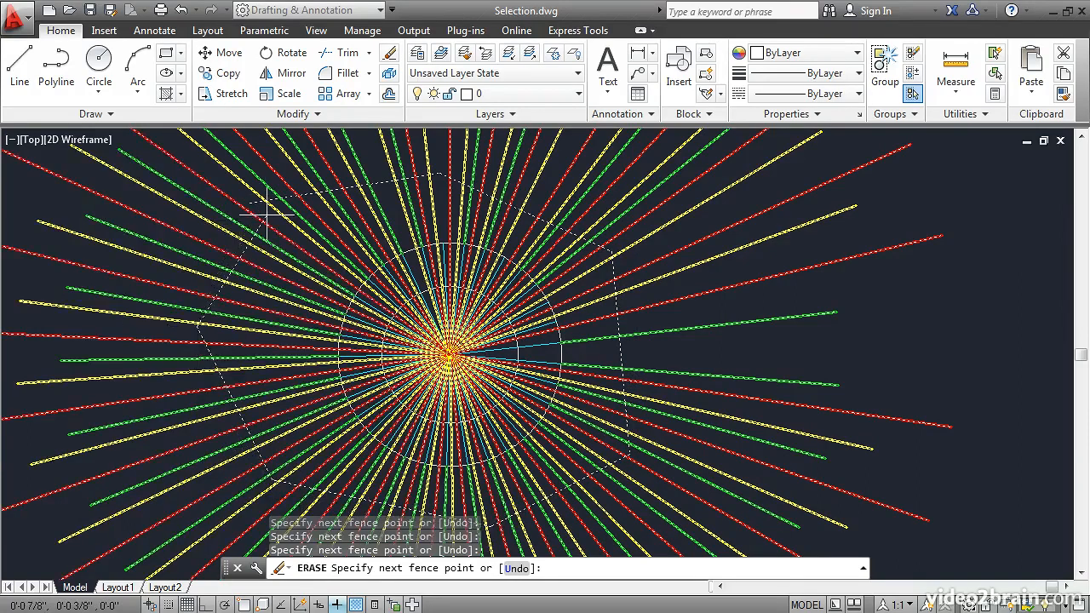
{"action": "key", "text": "Return"}
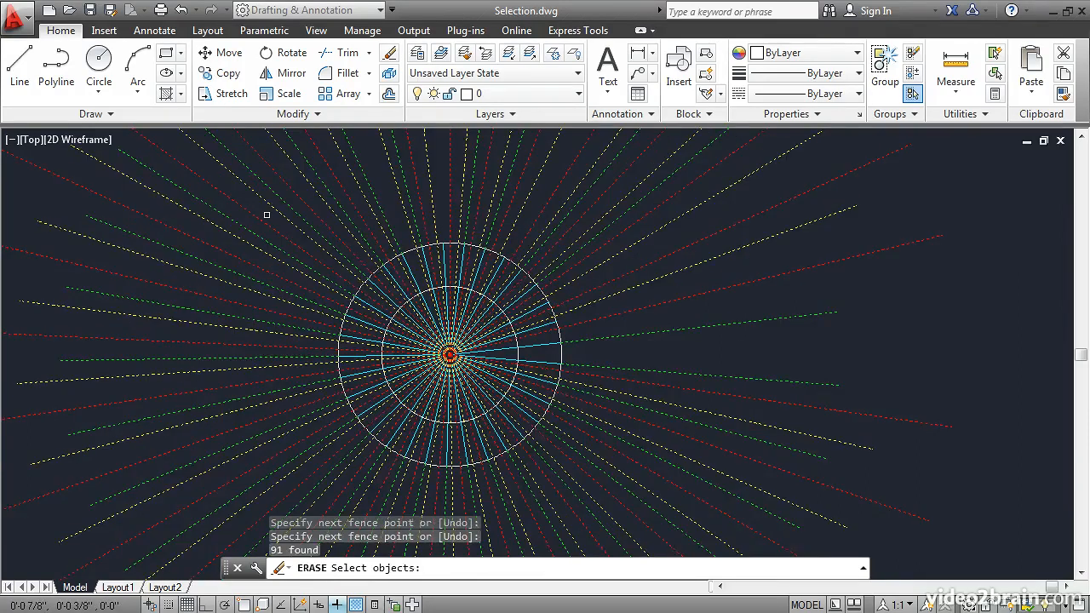
{"action": "key", "text": "Return"}
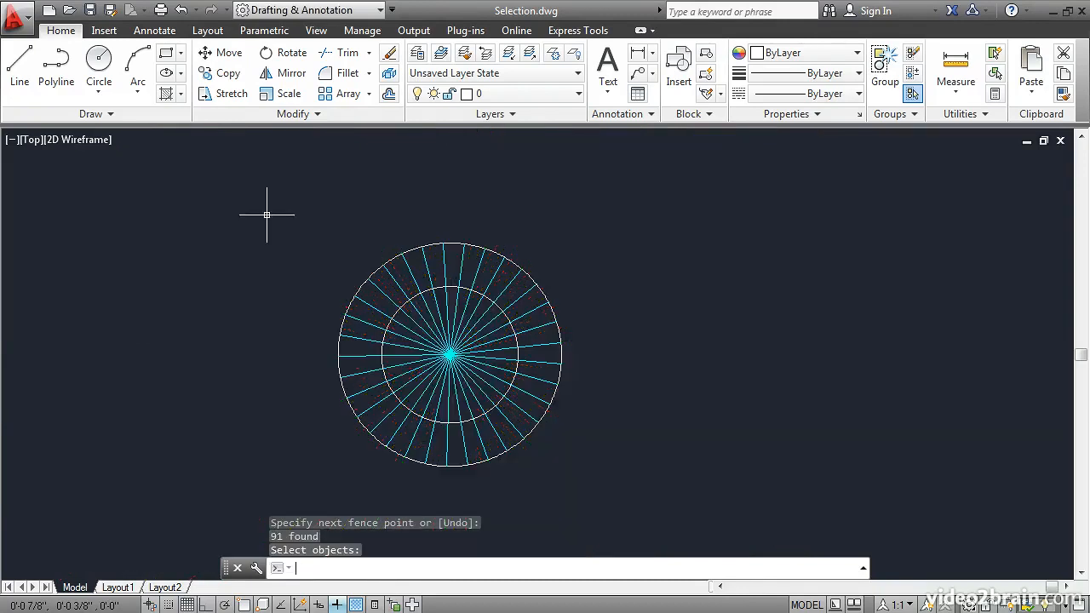
{"action": "left_click", "coordinate": [181, 9]}
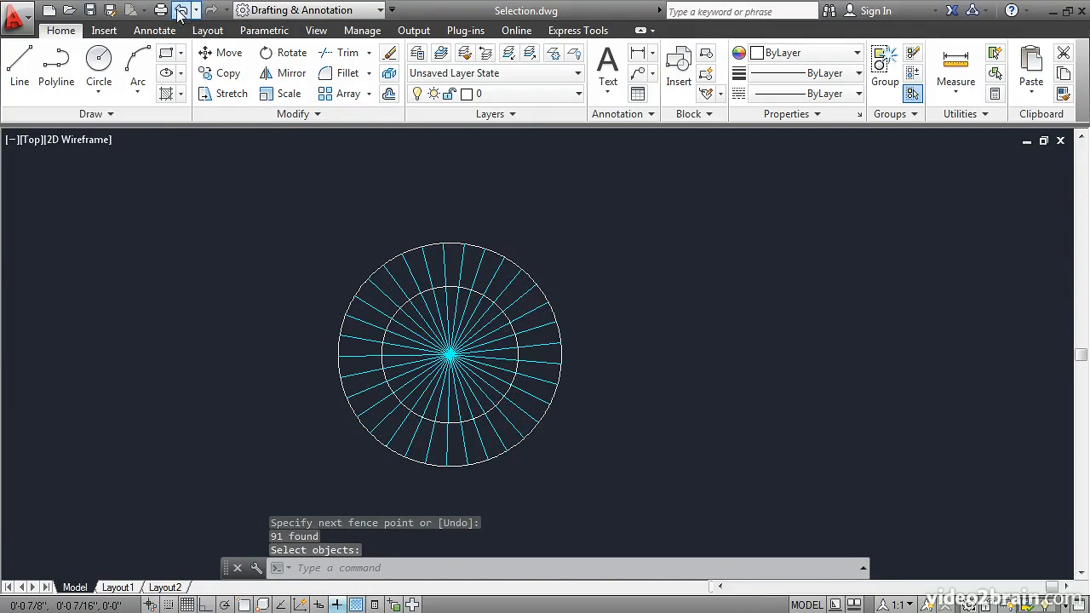
{"action": "mouse_move", "coordinate": [297, 179]}
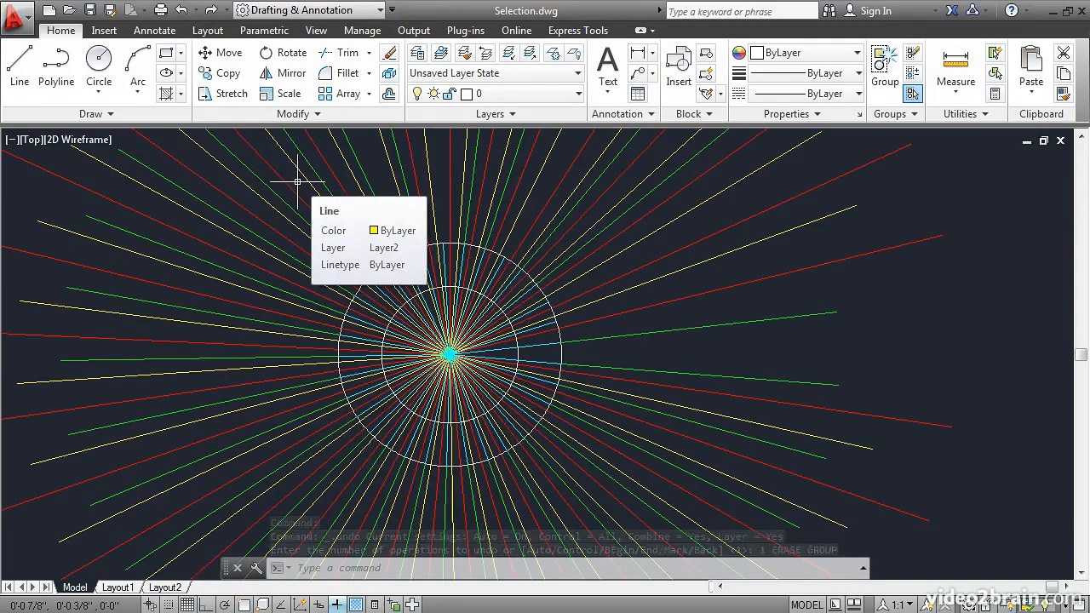
Step: Start the Erase command, select every object in the drawing with all, and switch the selection to remove mode (r)
{"action": "left_click", "coordinate": [388, 55]}
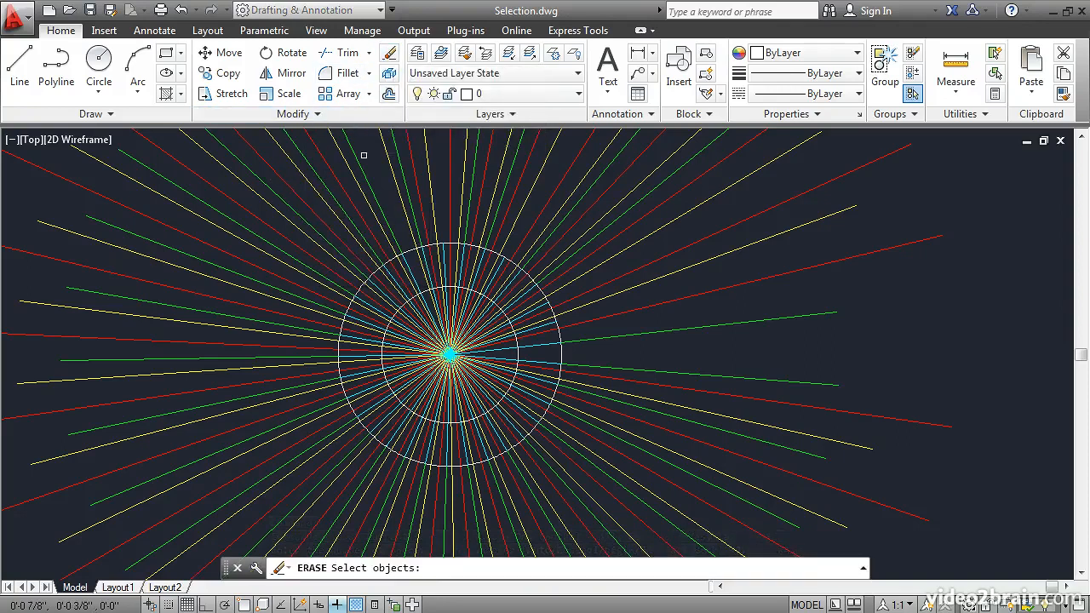
{"action": "type", "text": "all"}
{"action": "key", "text": "Return"}
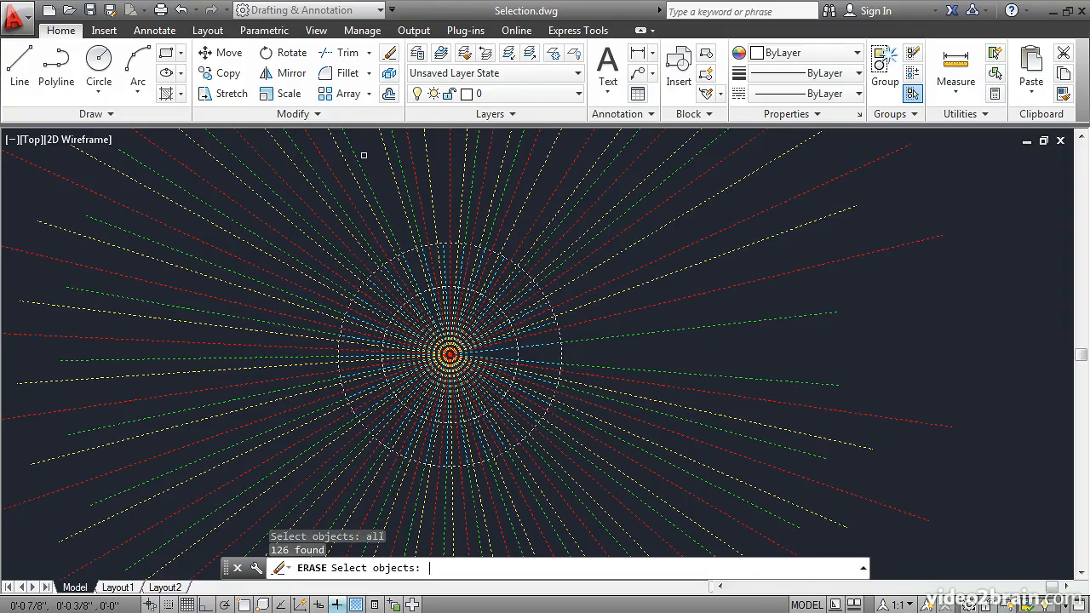
{"action": "type", "text": "r"}
{"action": "key", "text": "Return"}
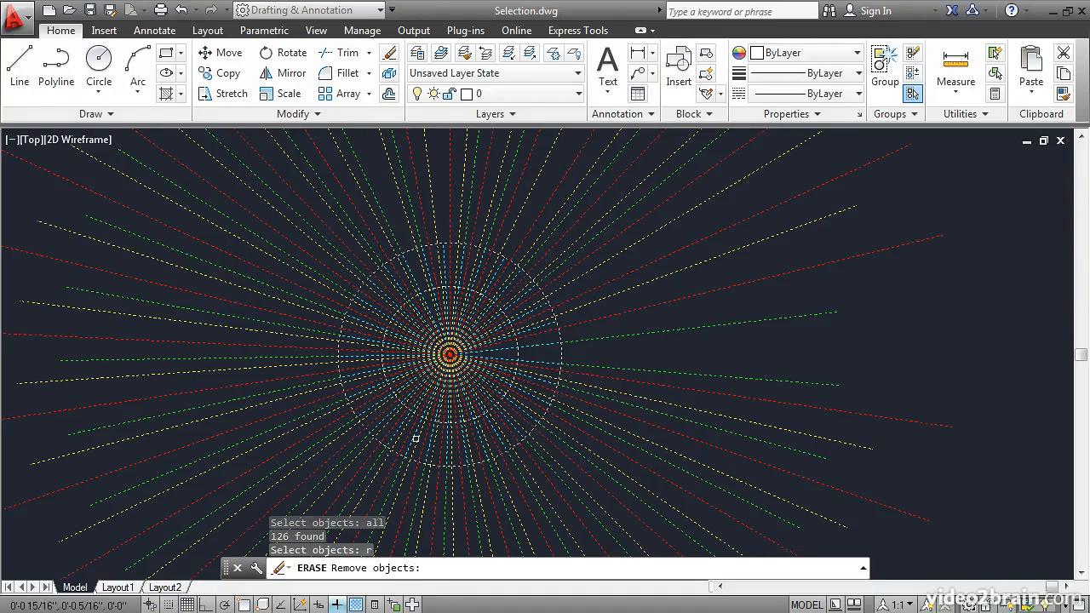
Step: Exclude two individually picked red upper lines, a crossing-selected group of upper lines, and the window-enclosed inner circle with its cyan lines from the erase selection
{"action": "left_click", "coordinate": [364, 218]}
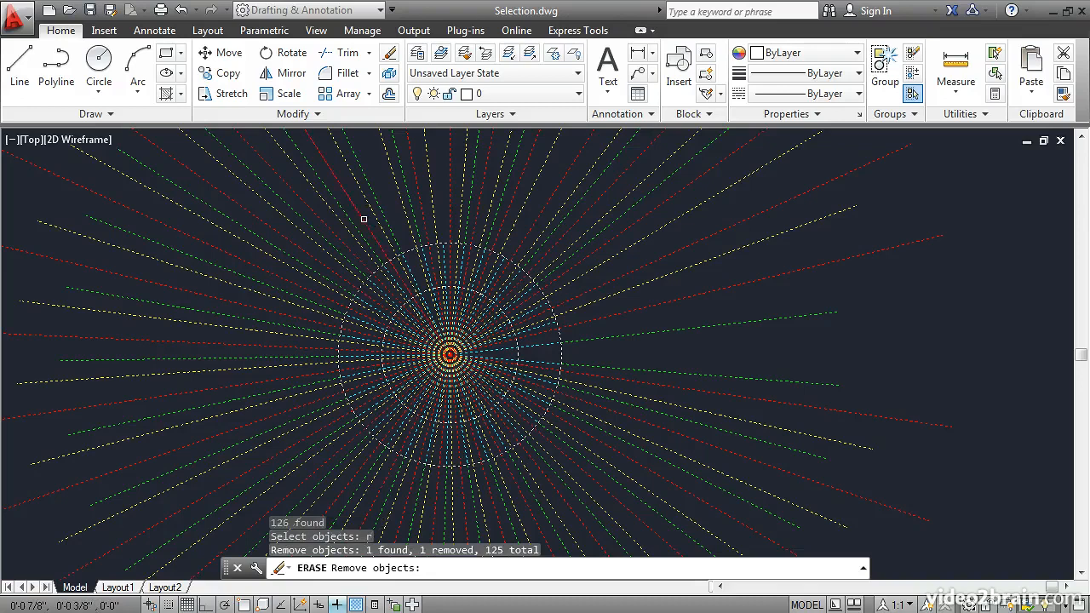
{"action": "left_click", "coordinate": [420, 207]}
{"action": "left_click", "coordinate": [530, 197]}
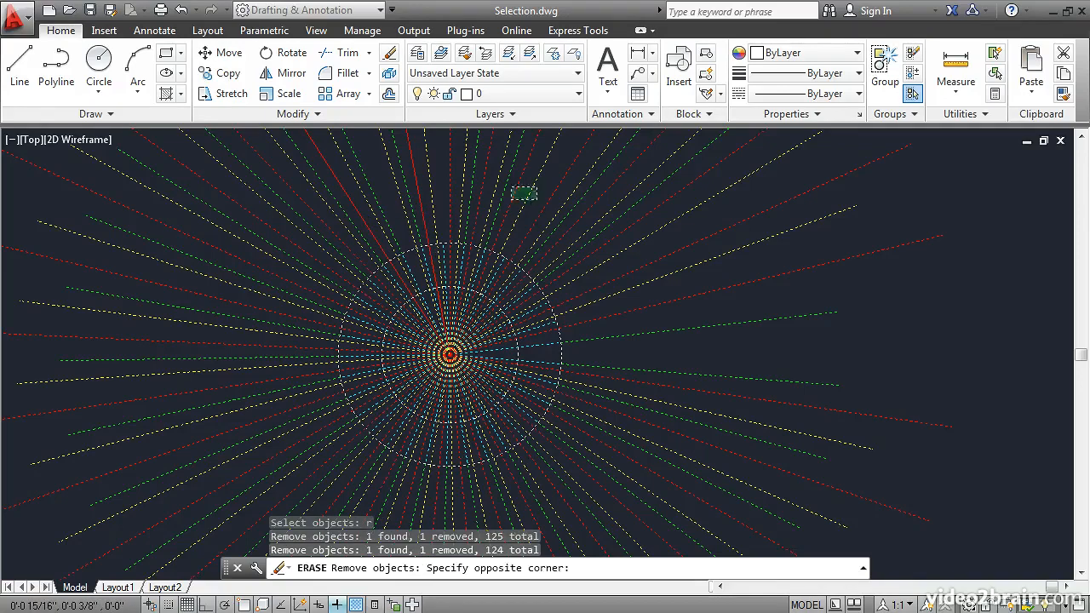
{"action": "left_click", "coordinate": [457, 162]}
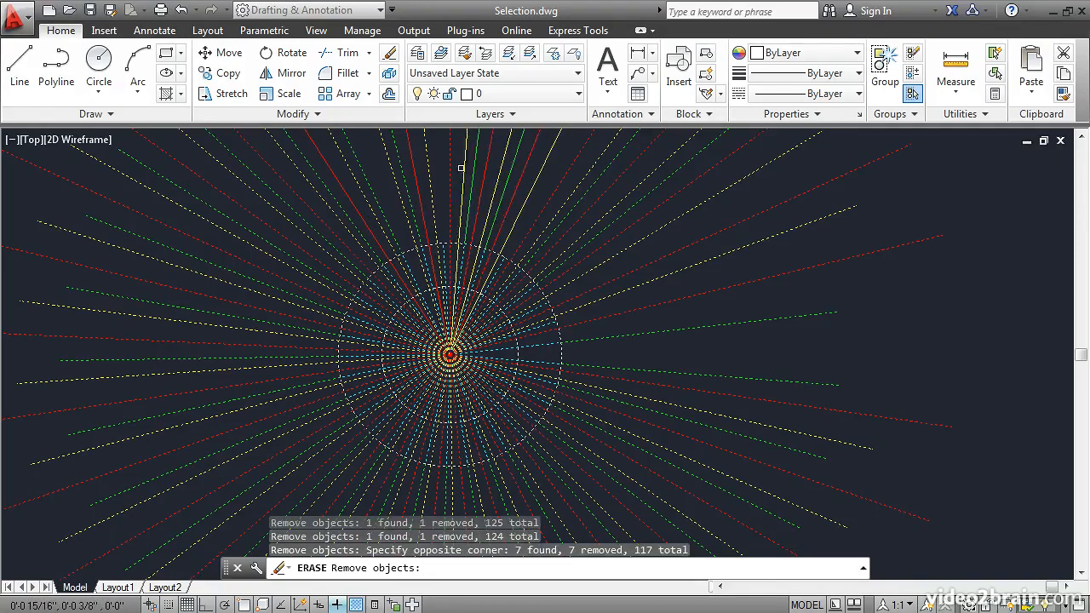
{"action": "left_click", "coordinate": [340, 270]}
{"action": "left_click", "coordinate": [530, 431]}
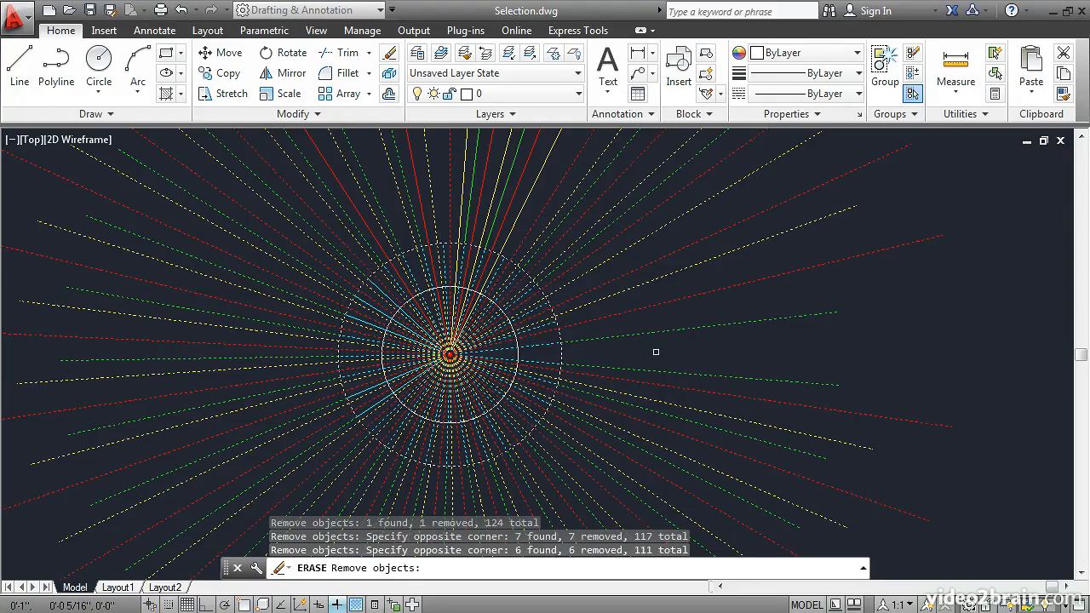
Step: Exclude the lower-right red, yellow and green lines with a fence (f), and erase the objects still selected
{"action": "type", "text": "f"}
{"action": "key", "text": "Return"}
{"action": "left_click", "coordinate": [608, 428]}
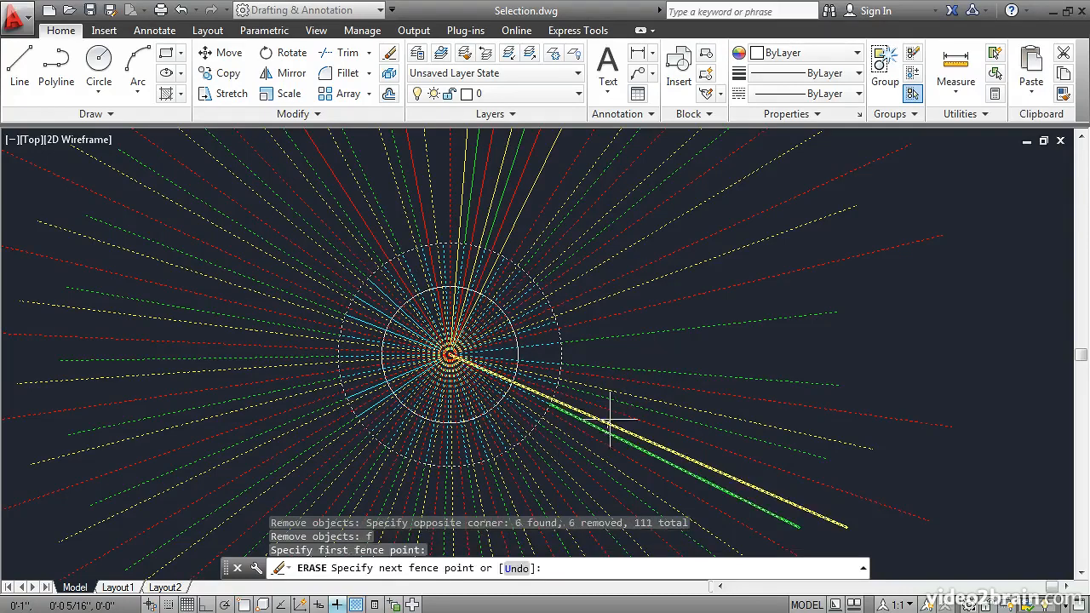
{"action": "left_click", "coordinate": [632, 354]}
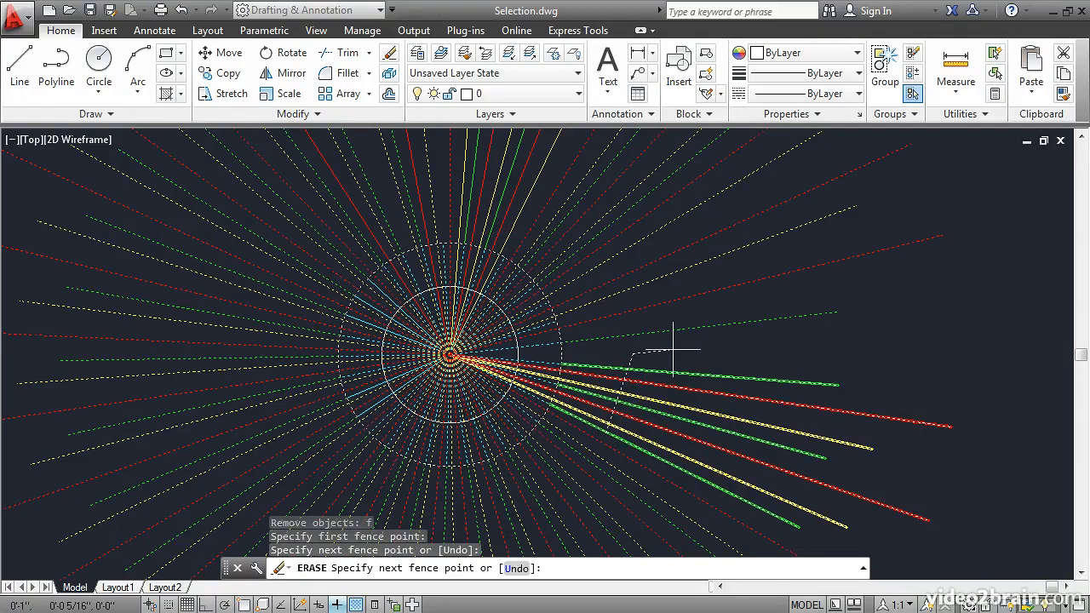
{"action": "key", "text": "Return"}
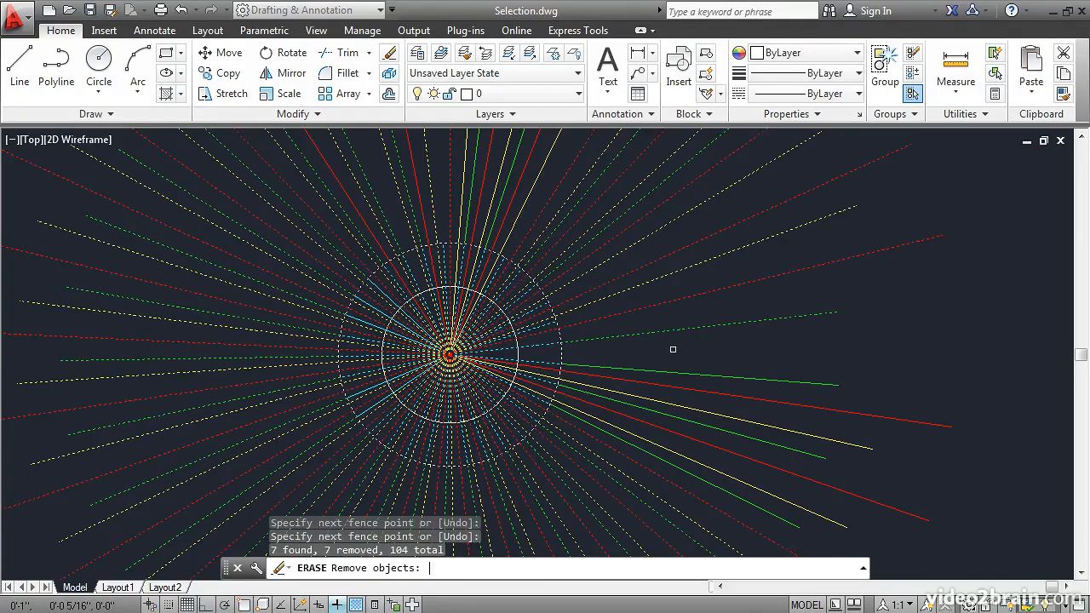
{"action": "key", "text": "Return"}
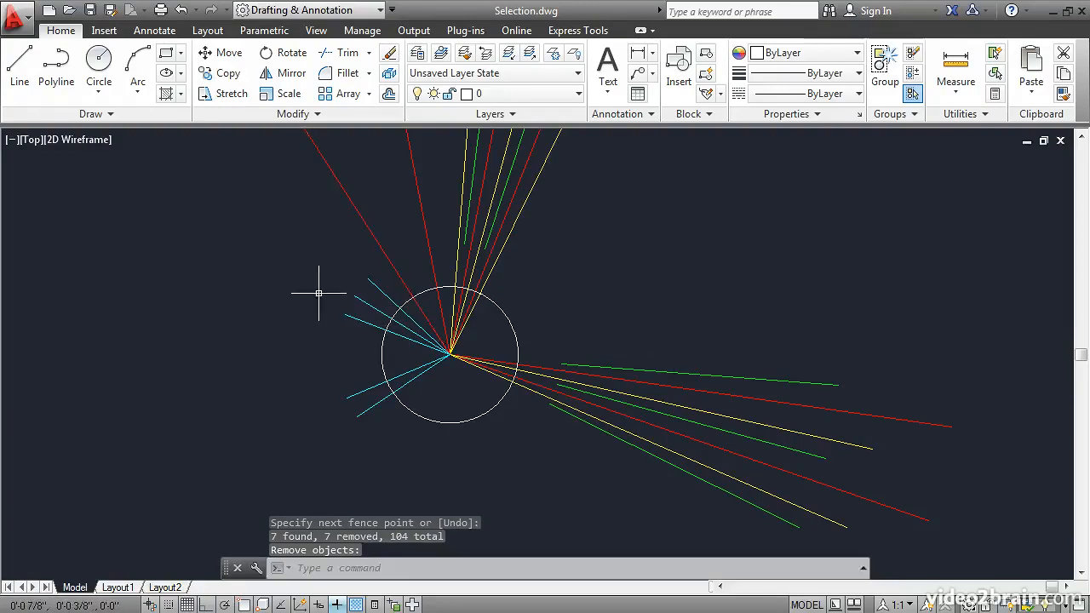
Step: Draw two circles in the empty area right of the starburst, the second one smaller and further right
{"action": "left_click", "coordinate": [99, 64]}
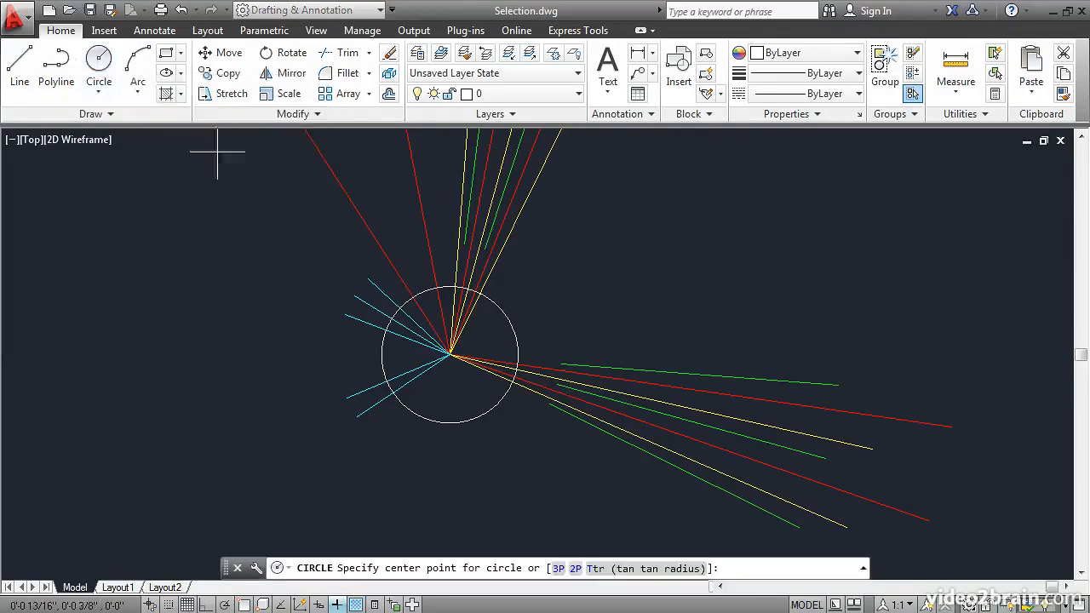
{"action": "left_click", "coordinate": [623, 287]}
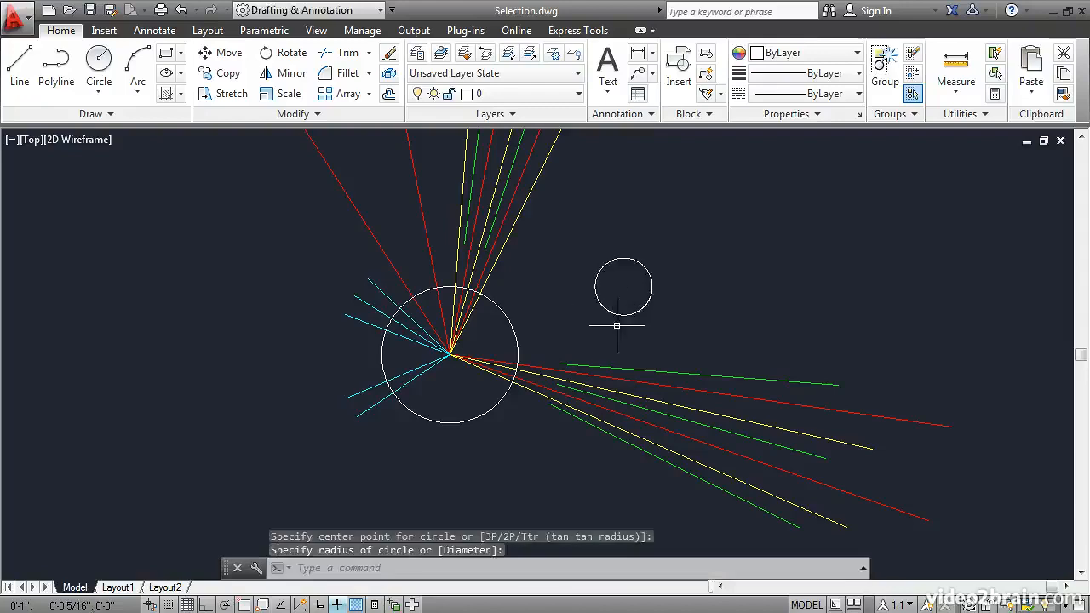
{"action": "left_click", "coordinate": [617, 325]}
{"action": "key", "text": "Return"}
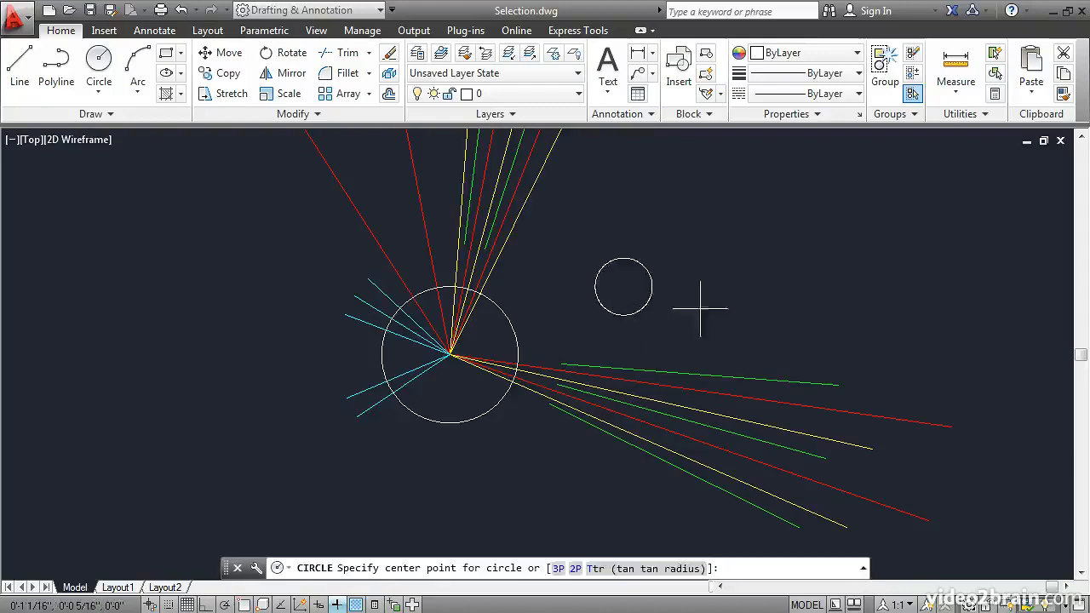
{"action": "left_click", "coordinate": [721, 277]}
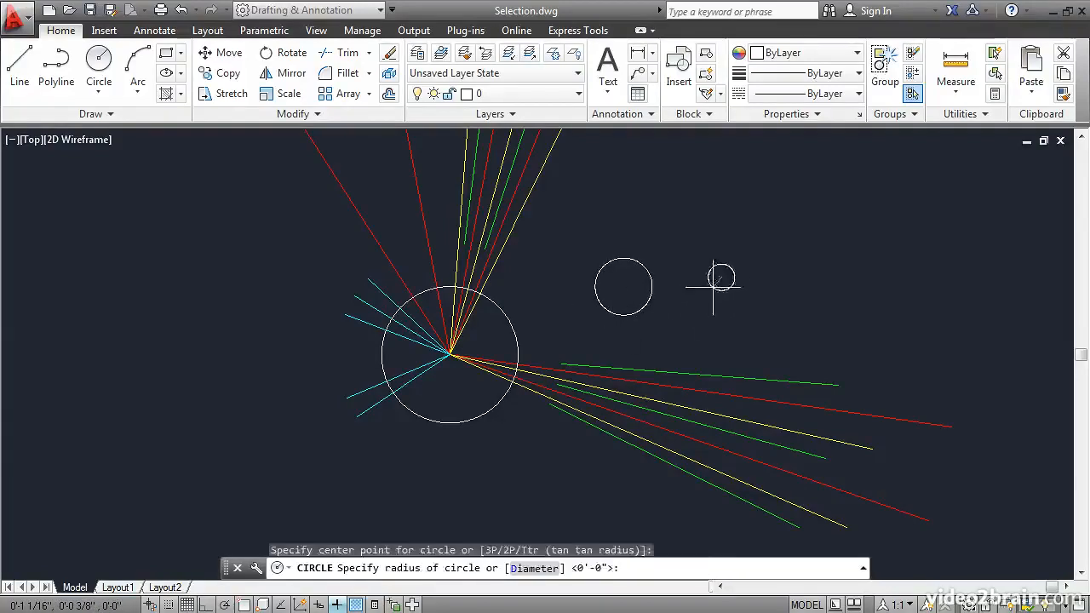
{"action": "left_click", "coordinate": [711, 292]}
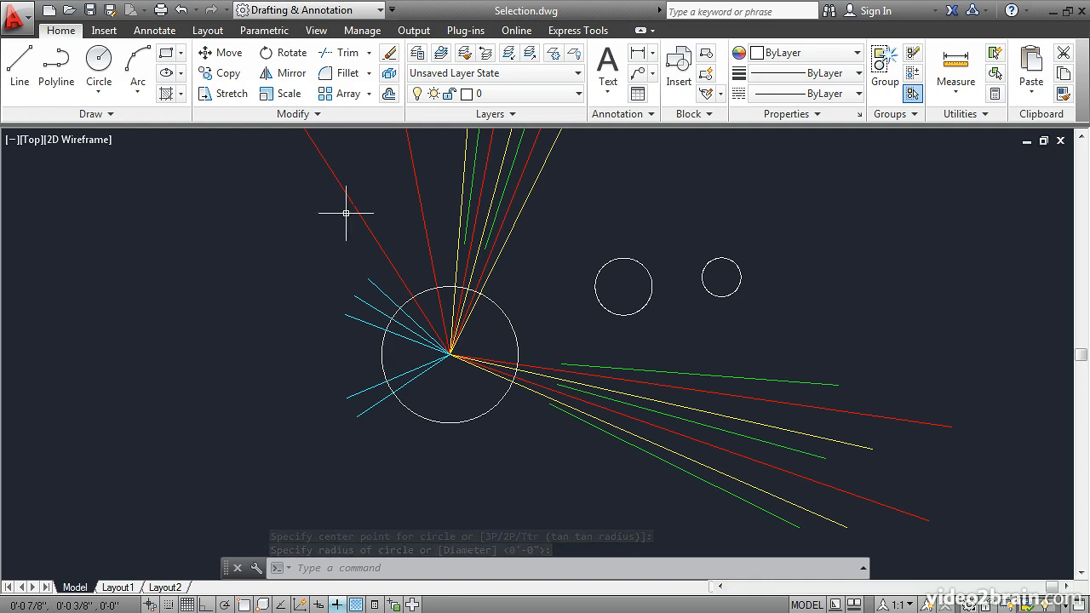
Step: Copy the most recently drawn circle, selected with the Last option (l), to two places further right
{"action": "left_click", "coordinate": [226, 74]}
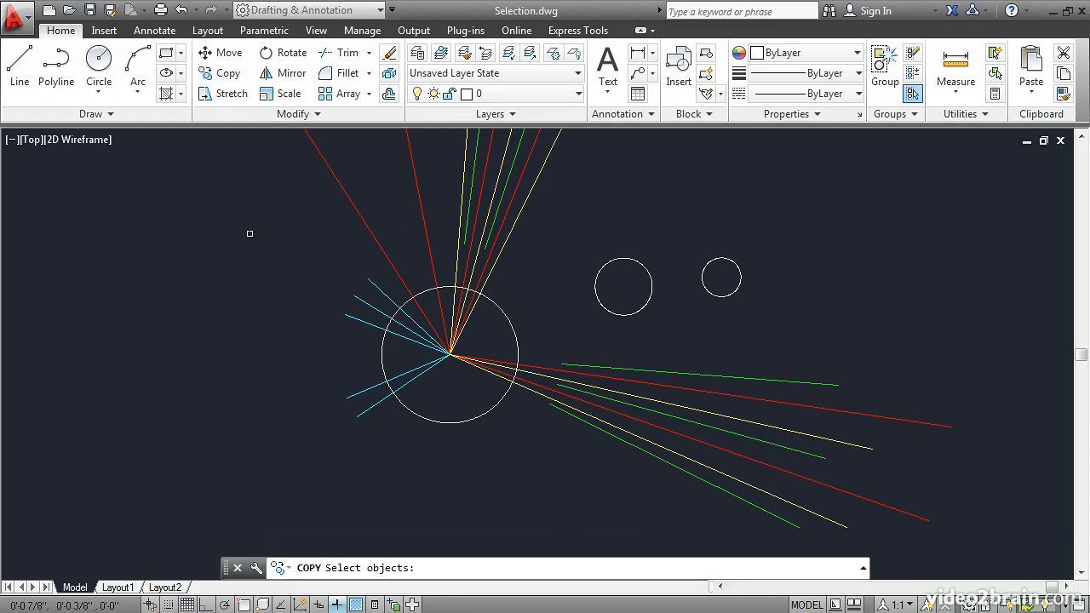
{"action": "type", "text": "l"}
{"action": "key", "text": "Return"}
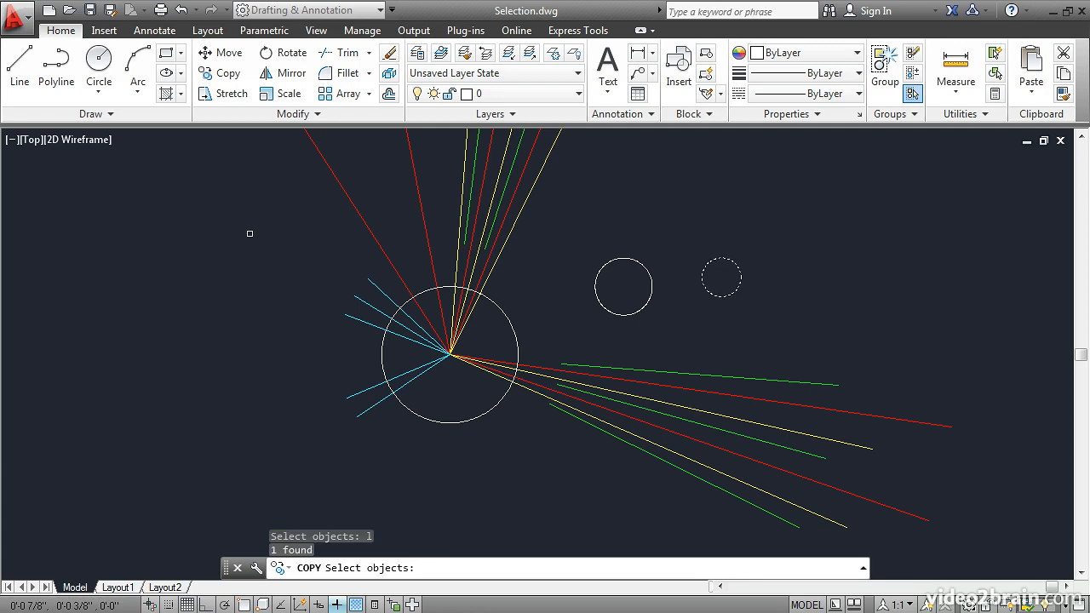
{"action": "key", "text": "Return"}
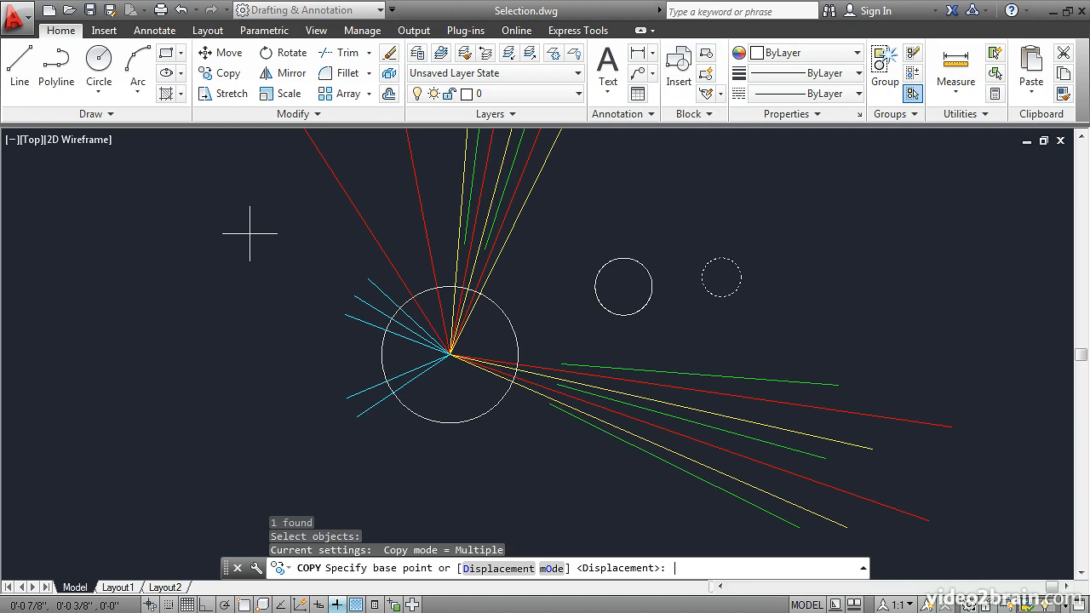
{"action": "left_click", "coordinate": [682, 207]}
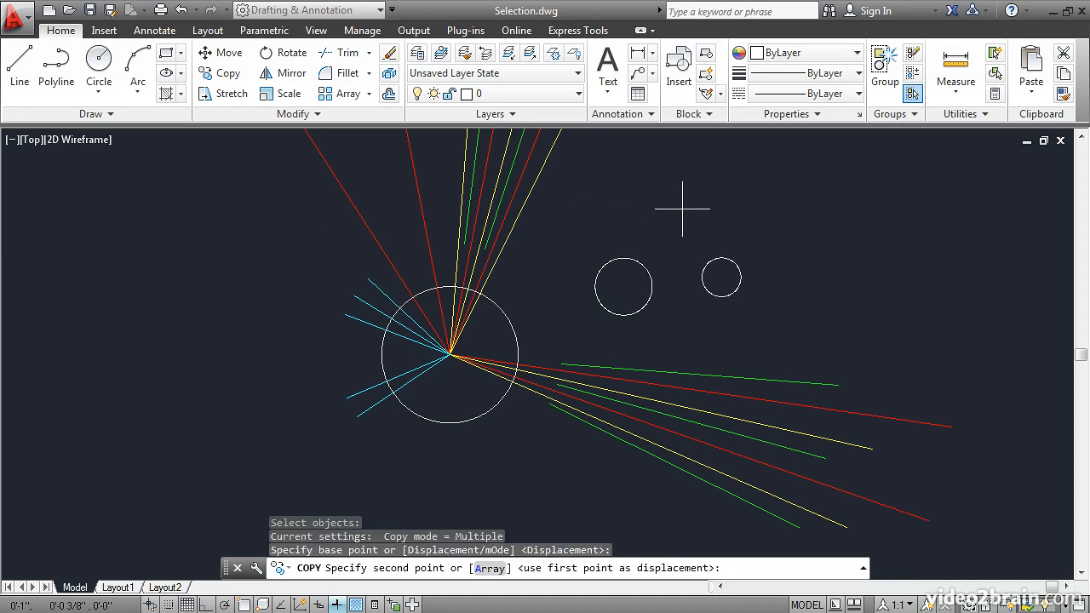
{"action": "left_click", "coordinate": [829, 179]}
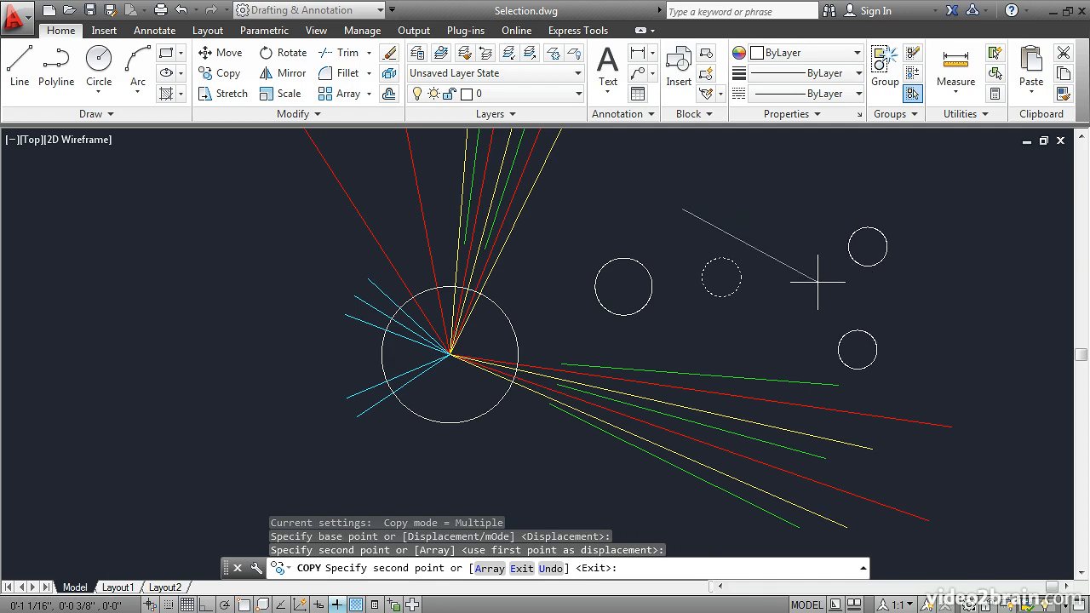
{"action": "left_click", "coordinate": [818, 281]}
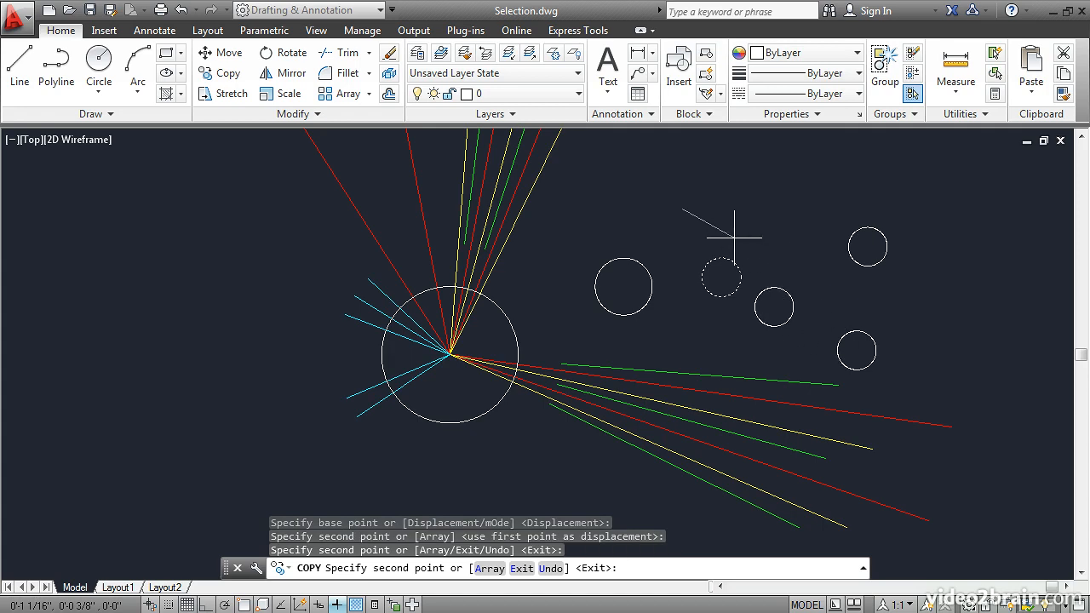
{"action": "key", "text": "Return"}
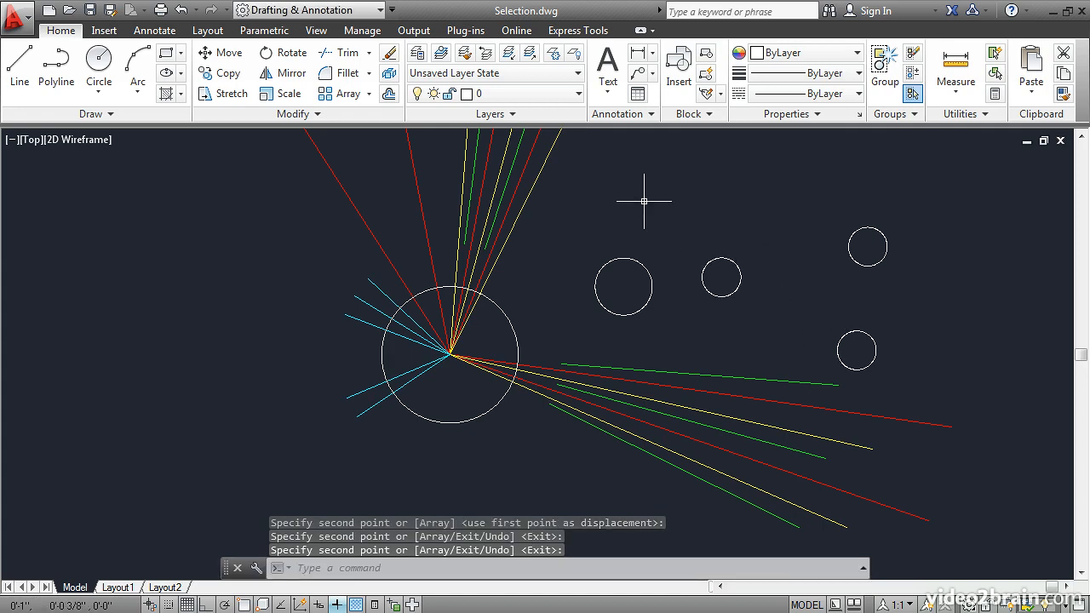
Step: Move the small original circle, reselected with the Previous option (p), a short distance up and to the right
{"action": "left_click", "coordinate": [229, 53]}
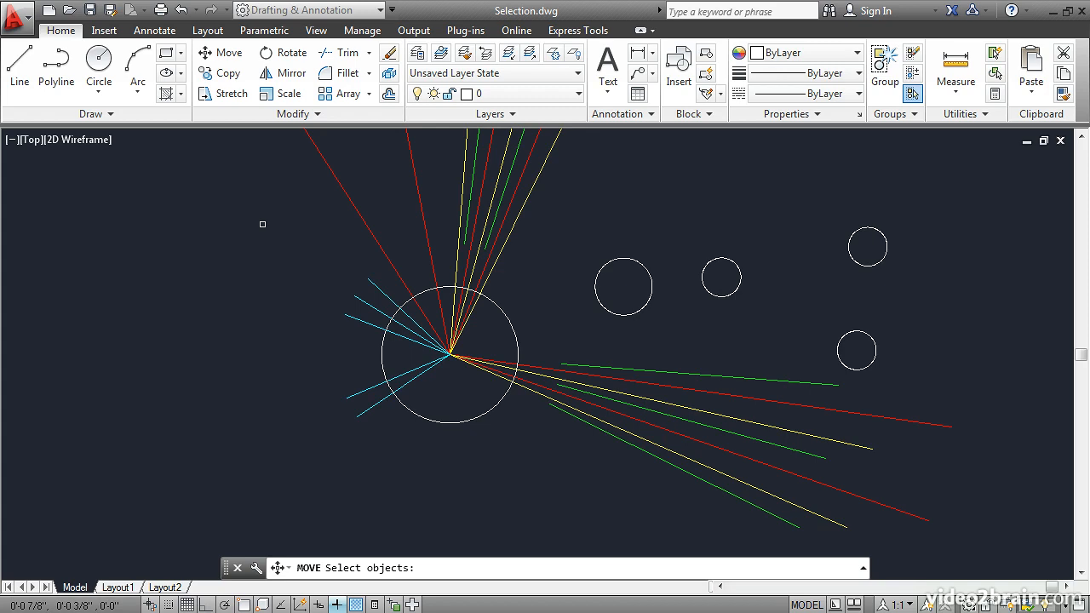
{"action": "type", "text": "p"}
{"action": "key", "text": "Return"}
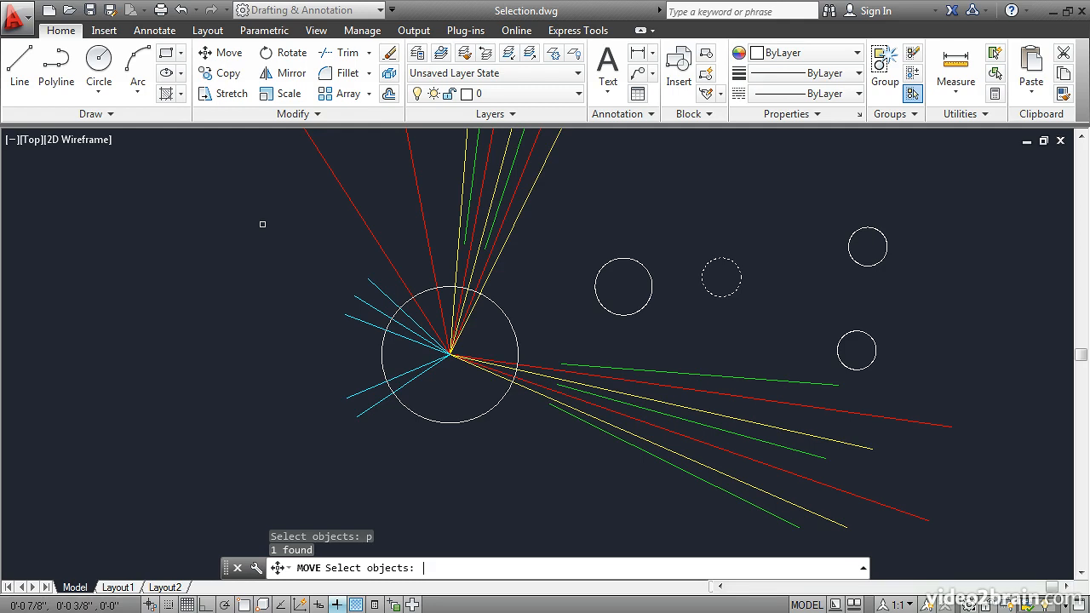
{"action": "key", "text": "Return"}
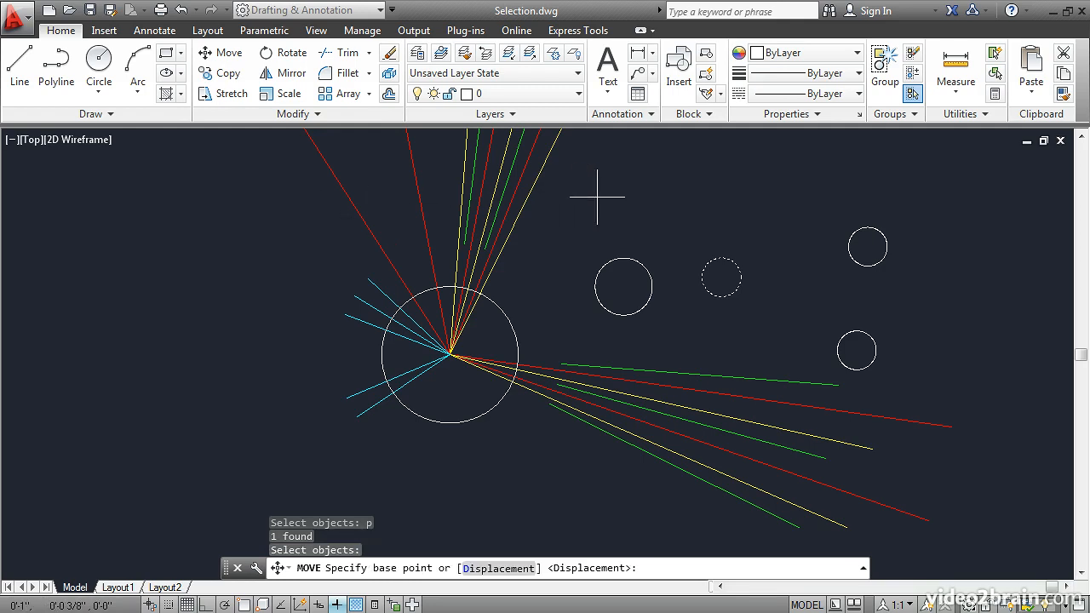
{"action": "left_click", "coordinate": [653, 219]}
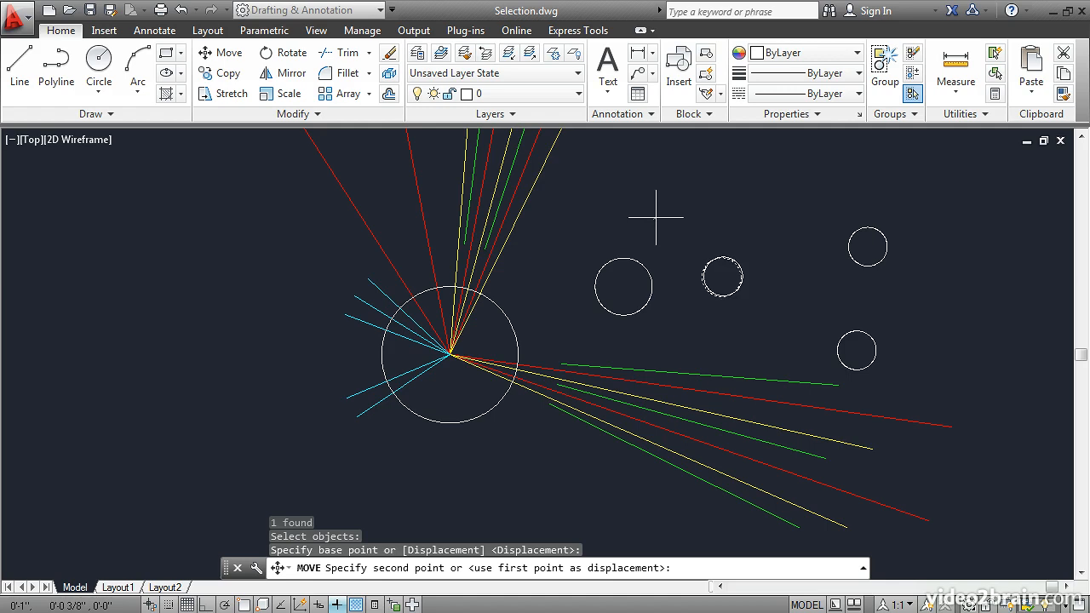
{"action": "left_click", "coordinate": [687, 145]}
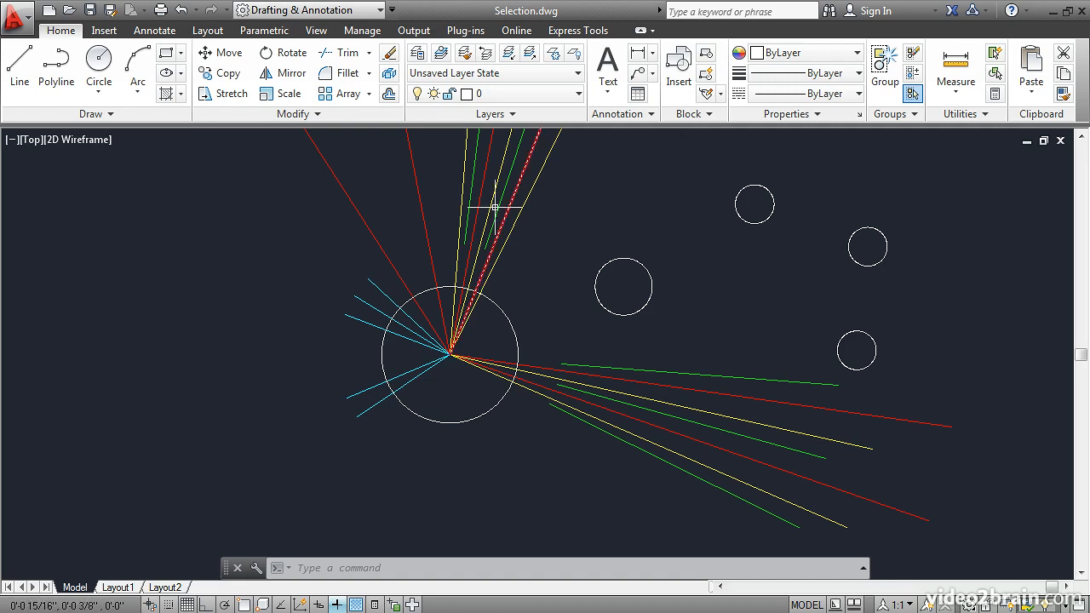
Step: Move the two uppermost small circles together, picked individually, to the left and slightly down
{"action": "left_click", "coordinate": [228, 53]}
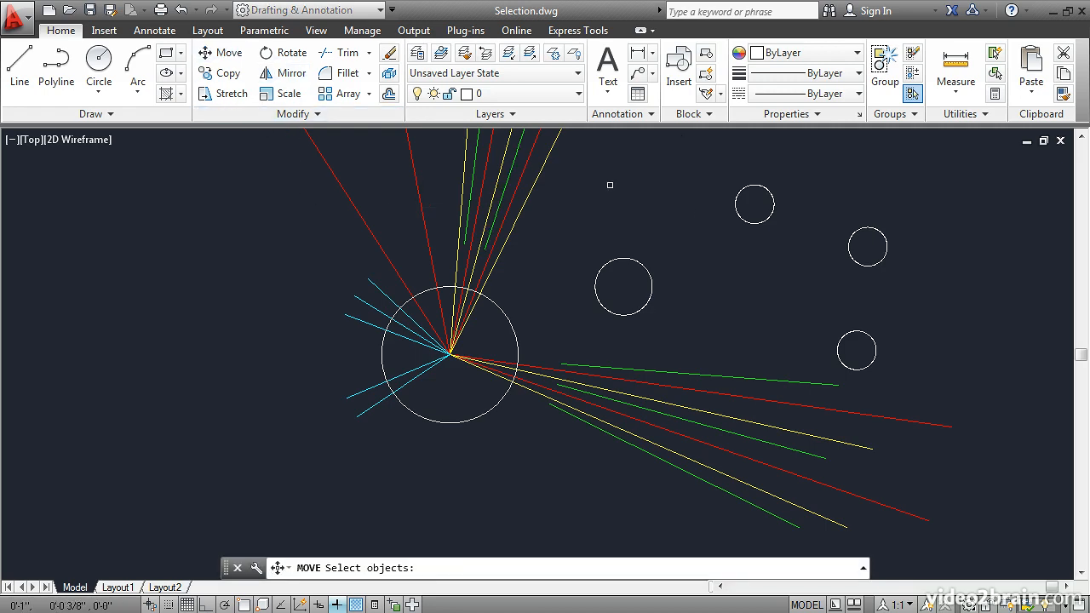
{"action": "left_click", "coordinate": [739, 218]}
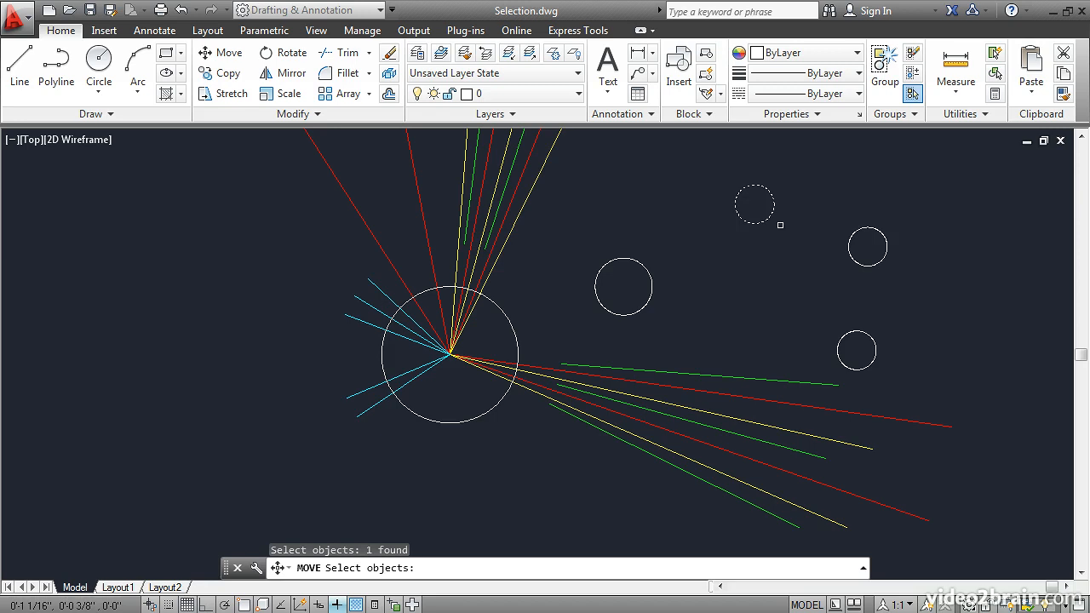
{"action": "left_click", "coordinate": [849, 251]}
{"action": "key", "text": "Return"}
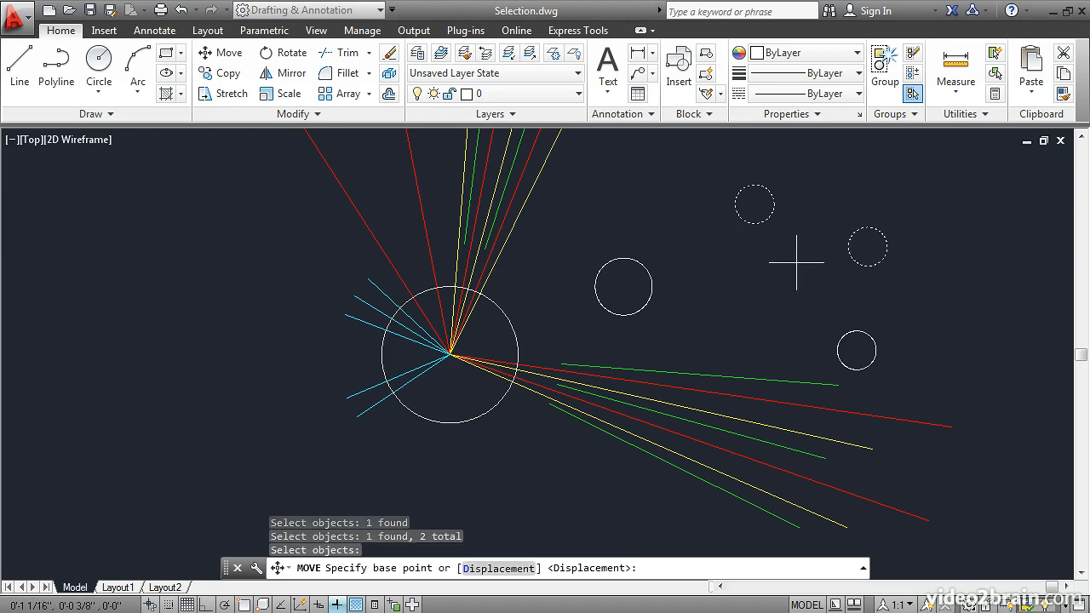
{"action": "left_click", "coordinate": [794, 253]}
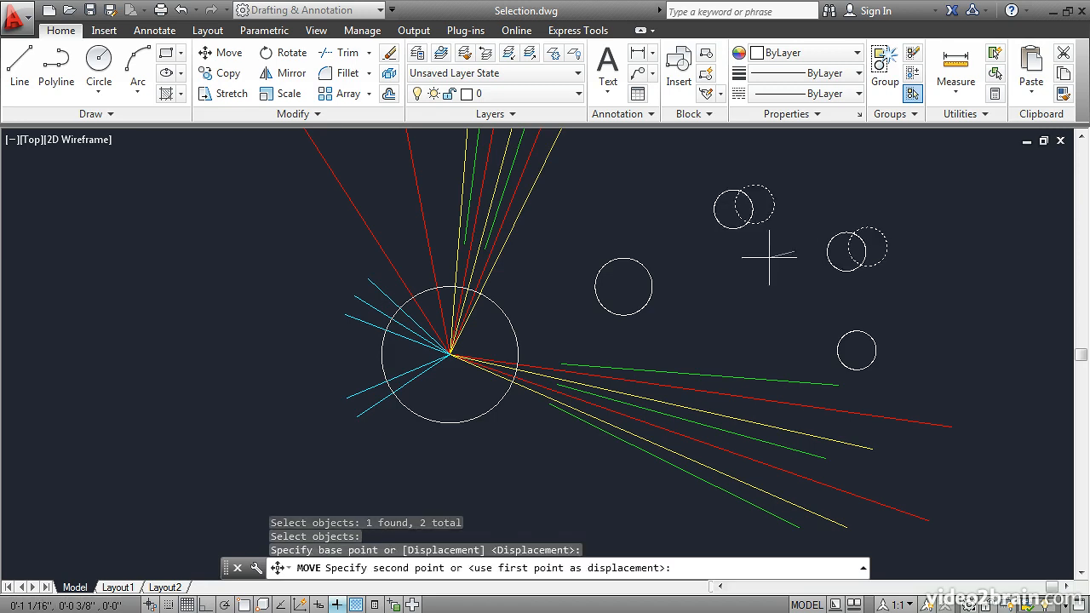
{"action": "left_click", "coordinate": [722, 269]}
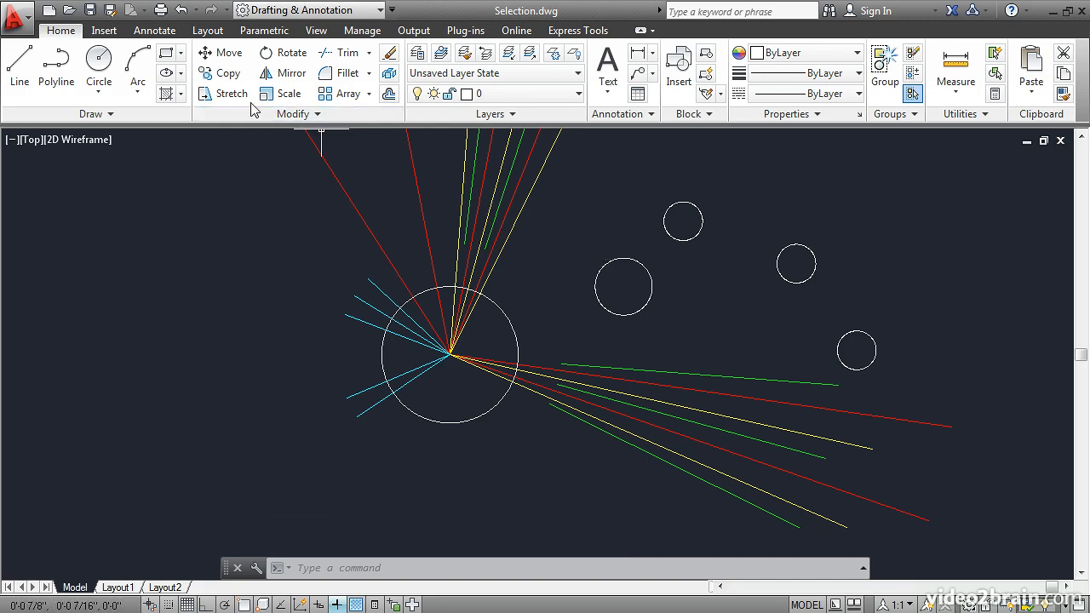
Step: Copy the two small circles, reselected with the Previous option (p), once a short distance up and to the right
{"action": "left_click", "coordinate": [222, 73]}
{"action": "type", "text": "p"}
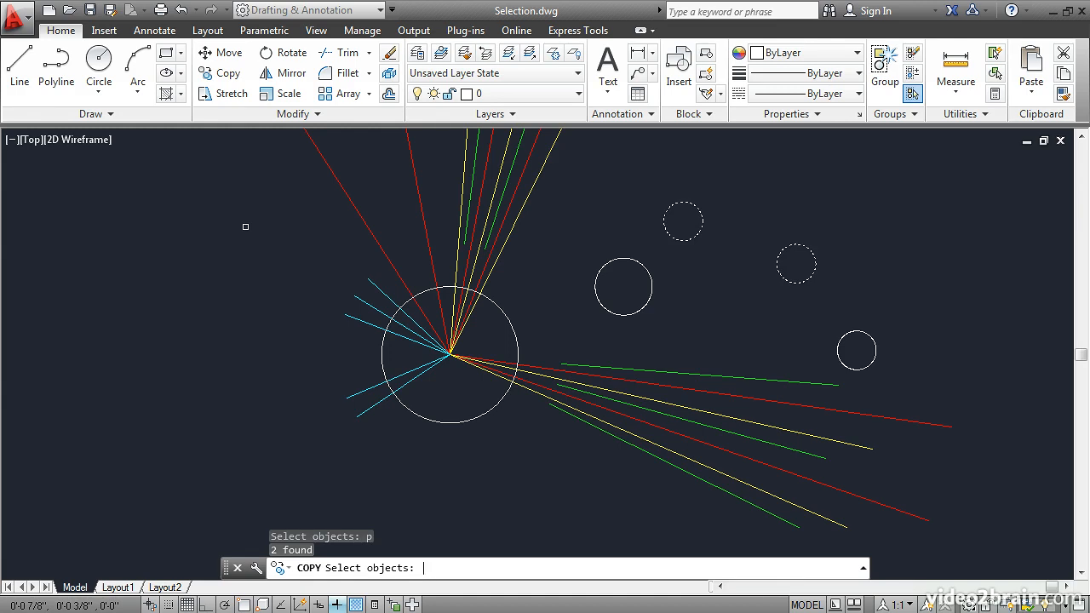
{"action": "key", "text": "Return"}
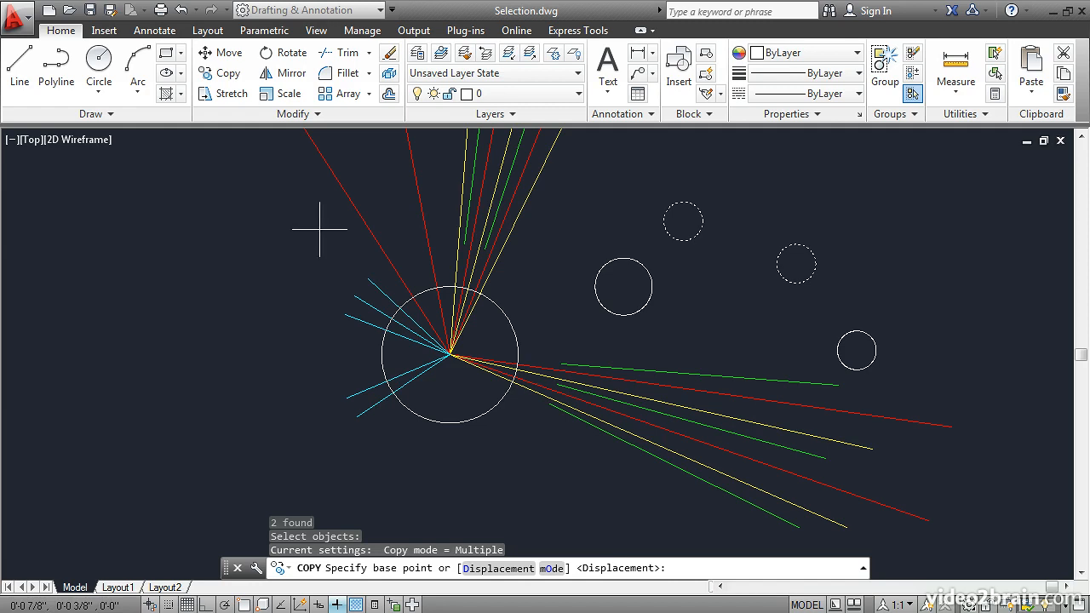
{"action": "left_click", "coordinate": [585, 202]}
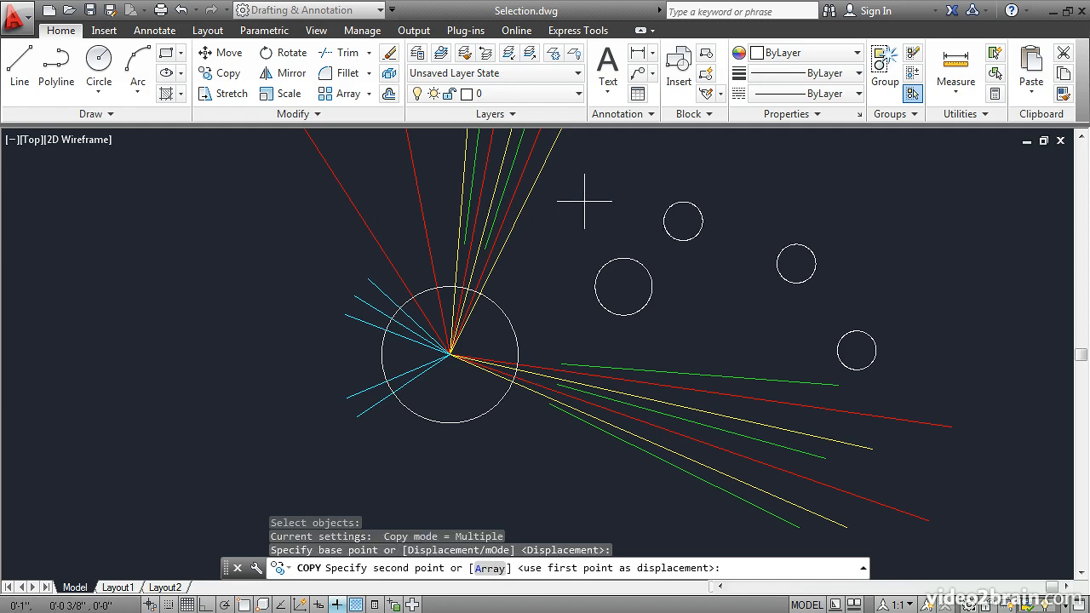
{"action": "left_click", "coordinate": [649, 160]}
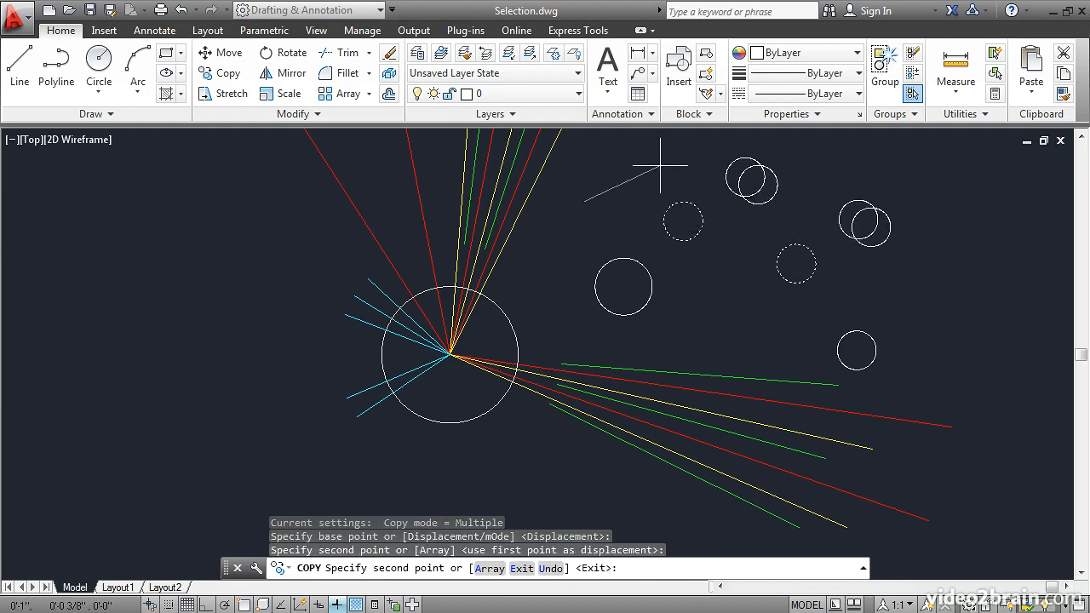
{"action": "key", "text": "Return"}
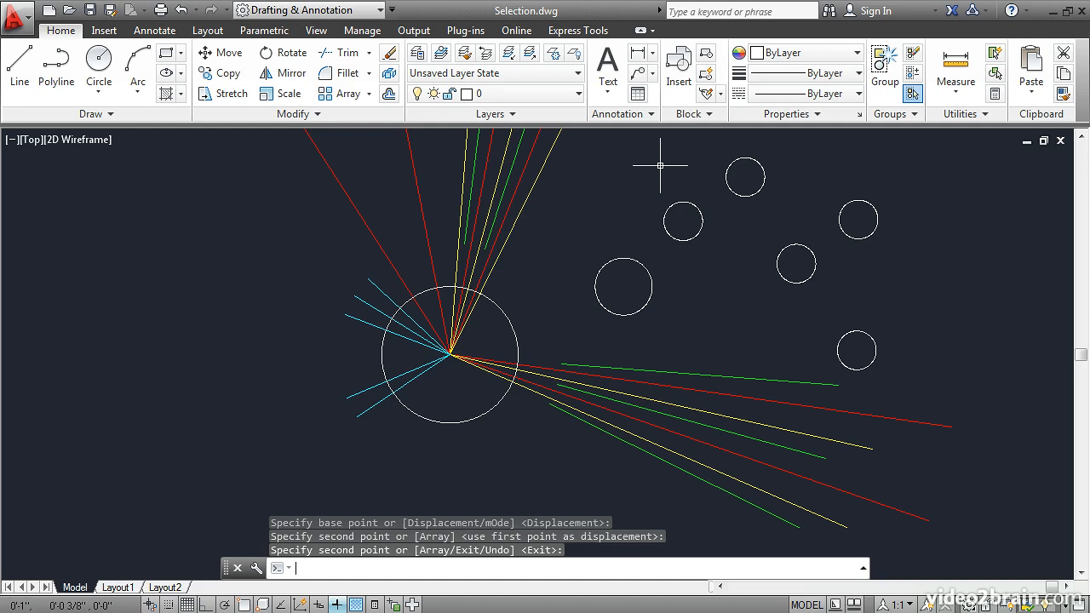
Step: Use Select Similar on the uppermost green line of the right-hand group to select all green lines, and clear the selection
{"action": "left_click", "coordinate": [625, 367]}
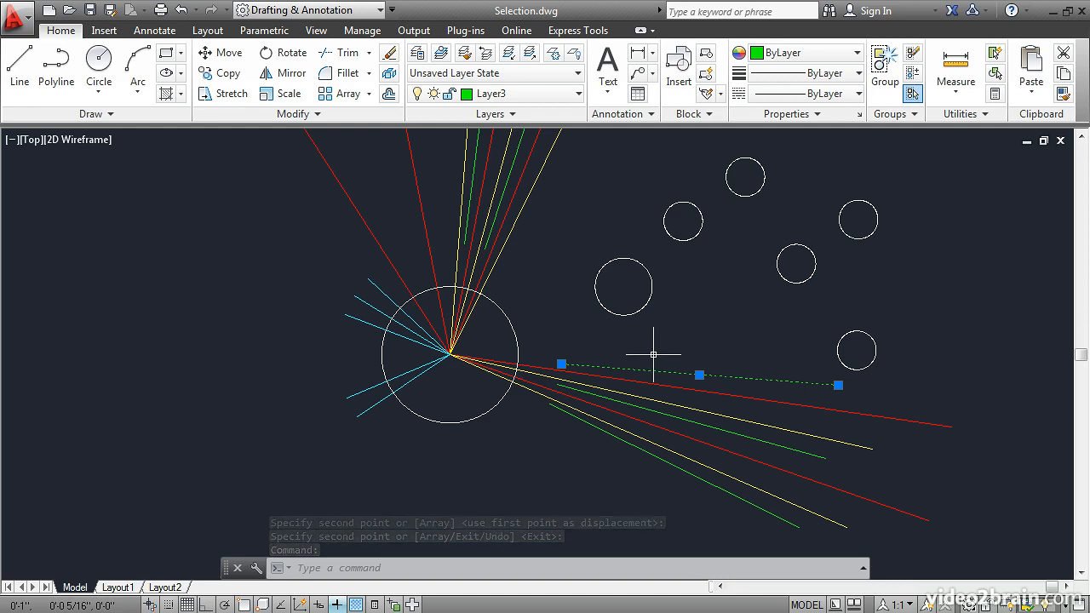
{"action": "right_click", "coordinate": [570, 298]}
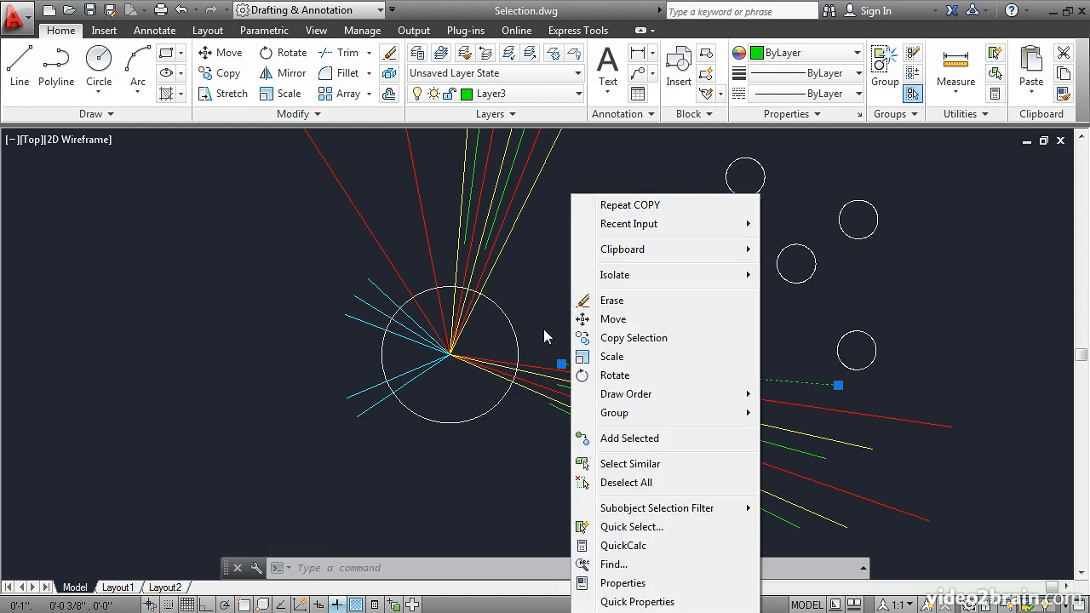
{"action": "left_click", "coordinate": [620, 471]}
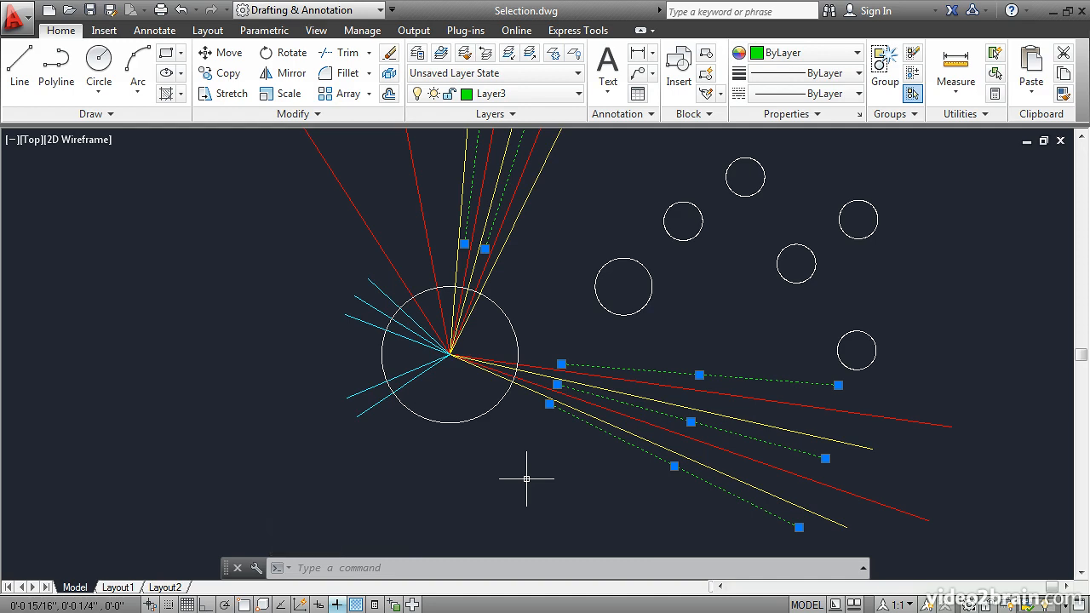
{"action": "key", "text": "Escape"}
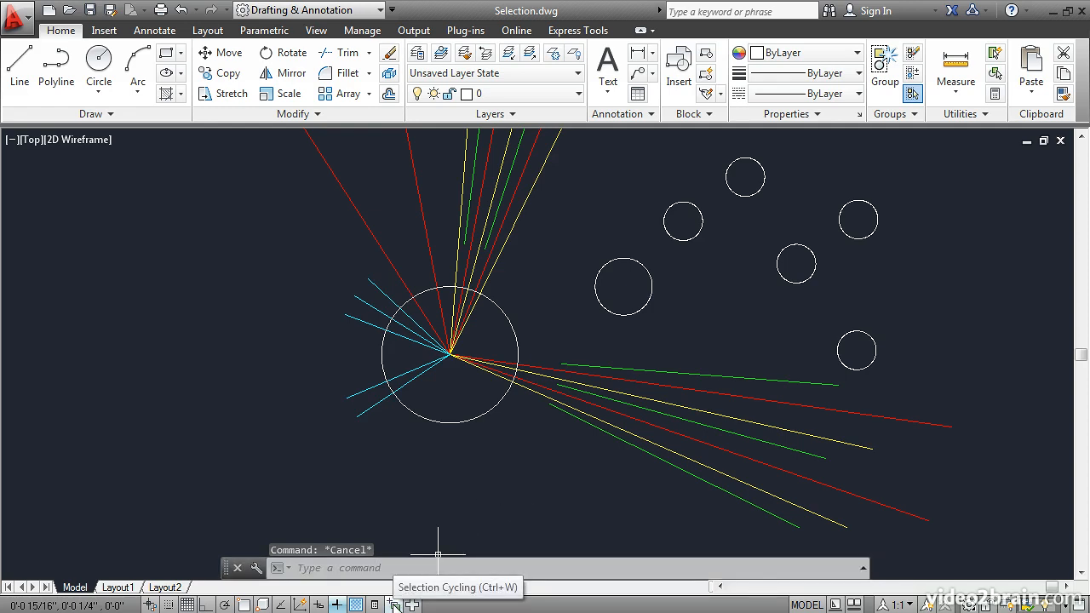
Step: Turn on selection cycling and list the overlapping objects where the large circle crosses a yellow line, dismissing the list without choosing
{"action": "left_click", "coordinate": [394, 605]}
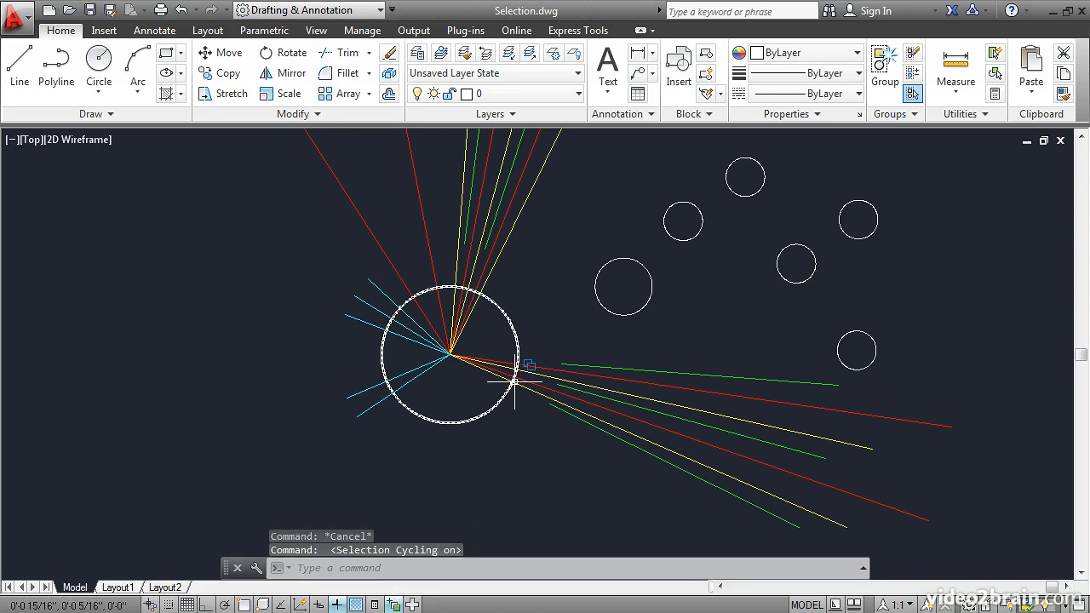
{"action": "mouse_move", "coordinate": [514, 382]}
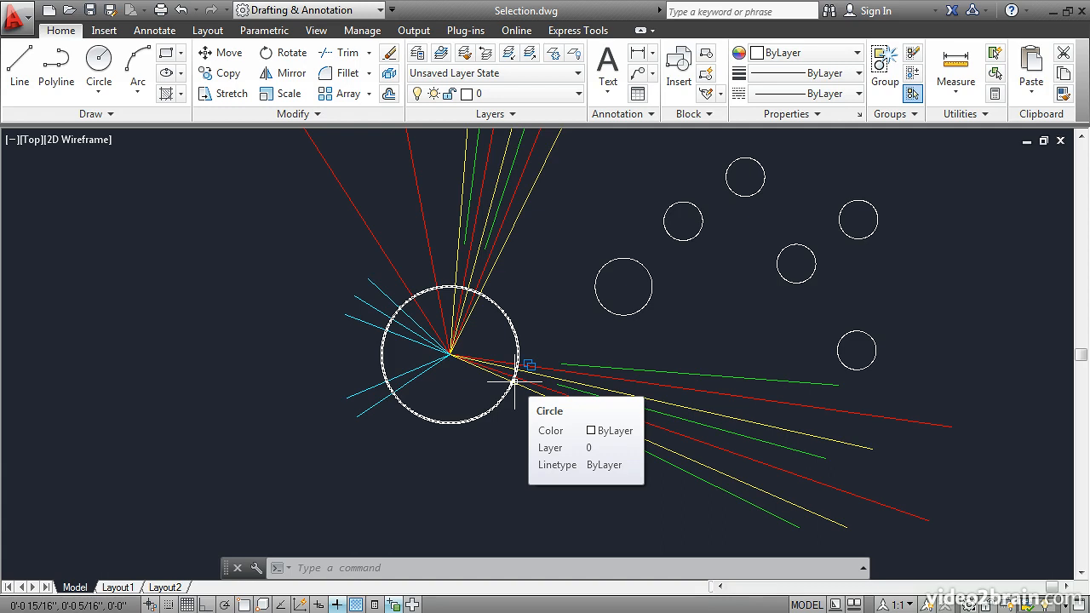
{"action": "left_click", "coordinate": [514, 383]}
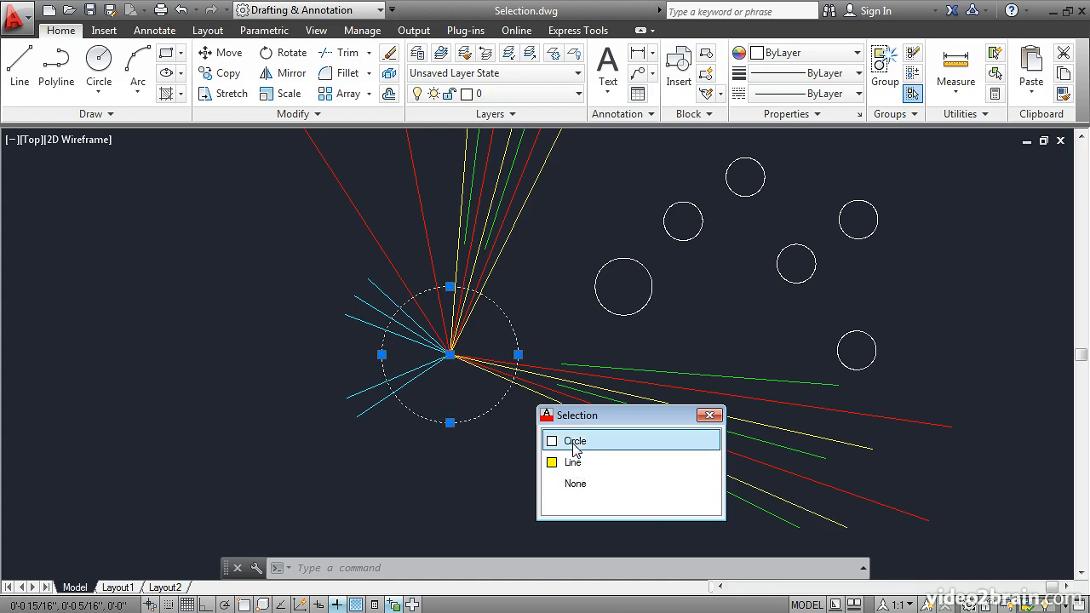
{"action": "left_click", "coordinate": [709, 415]}
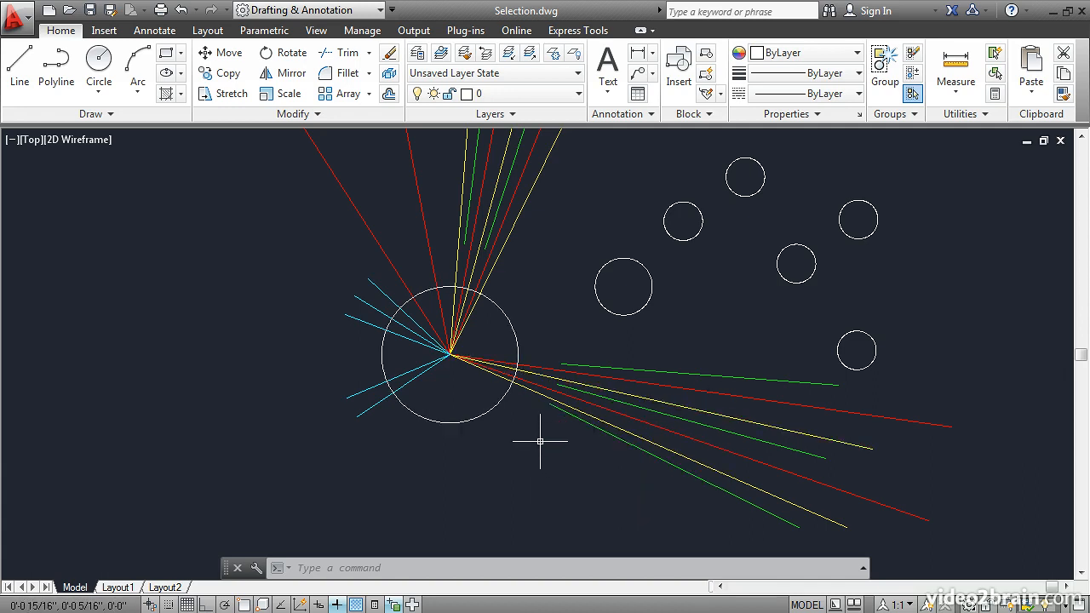
Step: Choose a red line from the overlapping lines near the starburst's center using selection cycling, and clear the selection
{"action": "left_click", "coordinate": [453, 342]}
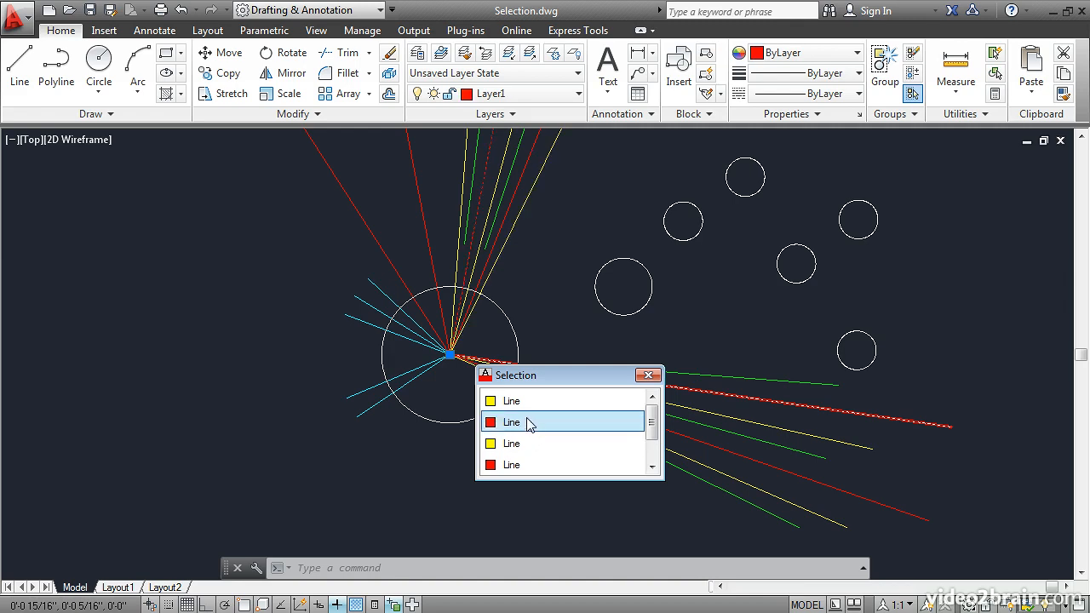
{"action": "left_click", "coordinate": [515, 465]}
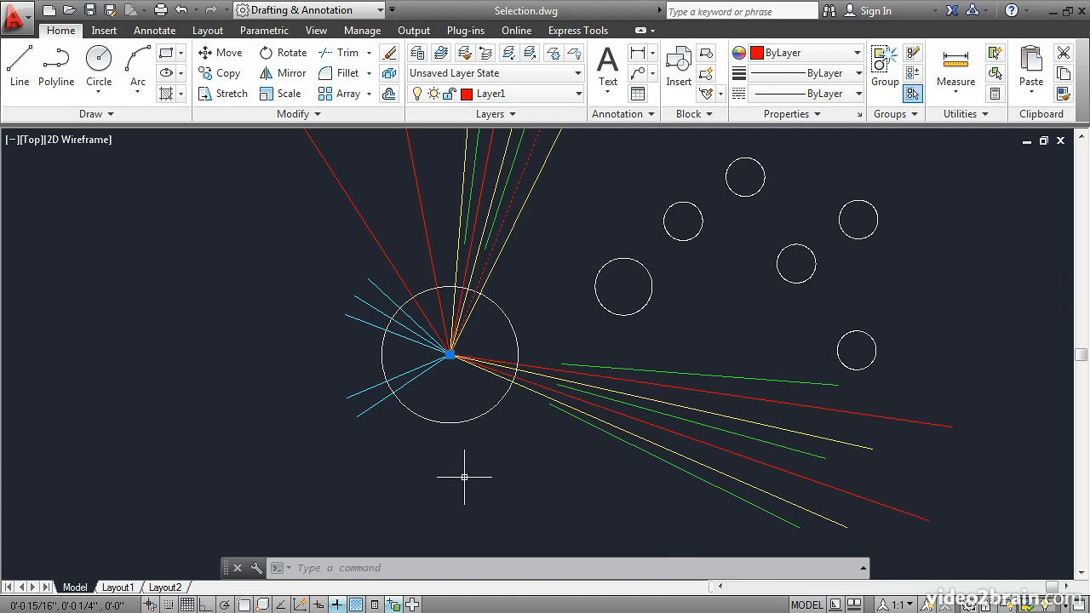
{"action": "key", "text": "Escape"}
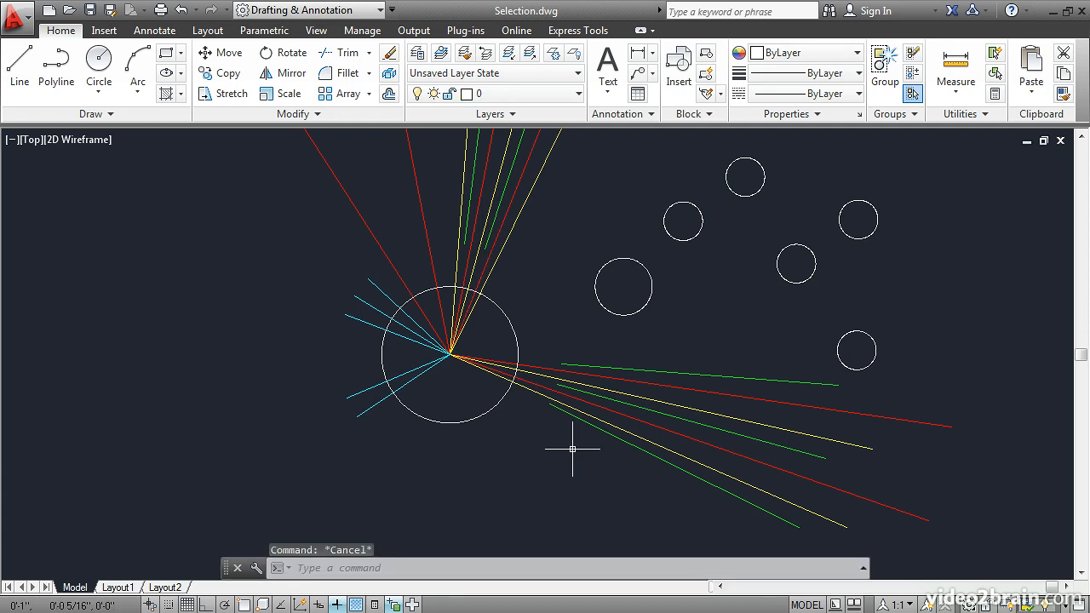
Step: Grip-stretch the outer endpoints of the uppermost green and red lines in the right-hand group together, up and left toward the circles
{"action": "left_click", "coordinate": [693, 373]}
{"action": "left_click", "coordinate": [690, 389]}
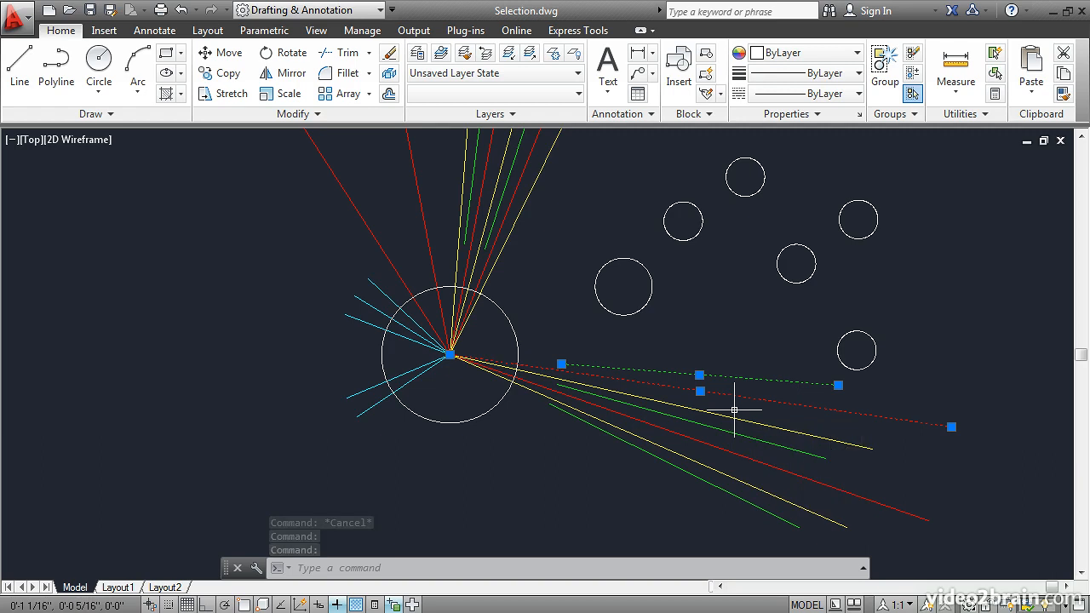
{"action": "left_click", "coordinate": [838, 385]}
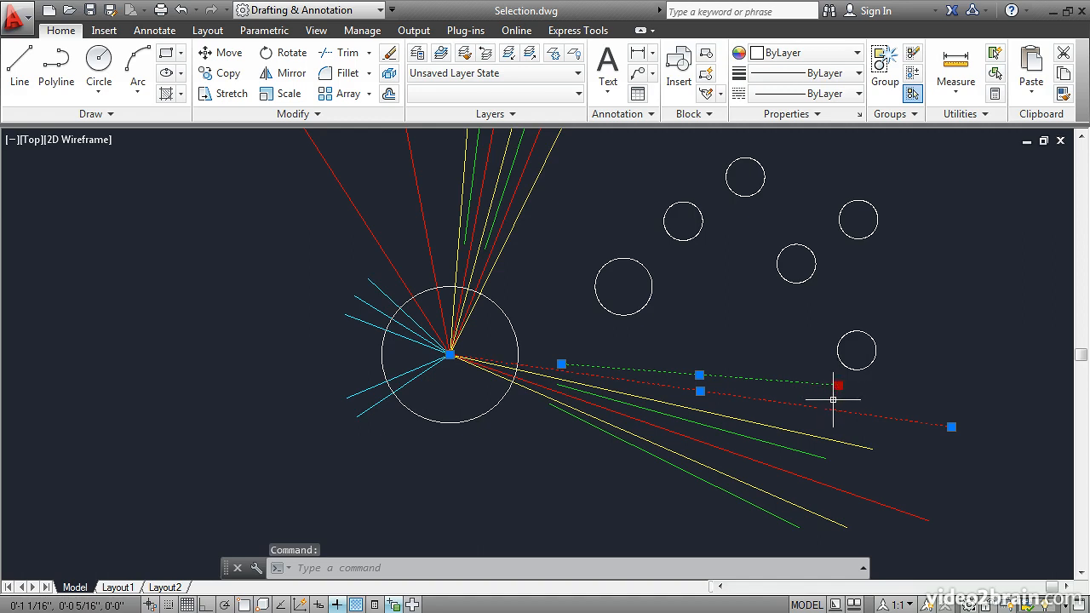
{"action": "left_click", "coordinate": [952, 427]}
{"action": "left_click", "coordinate": [951, 427]}
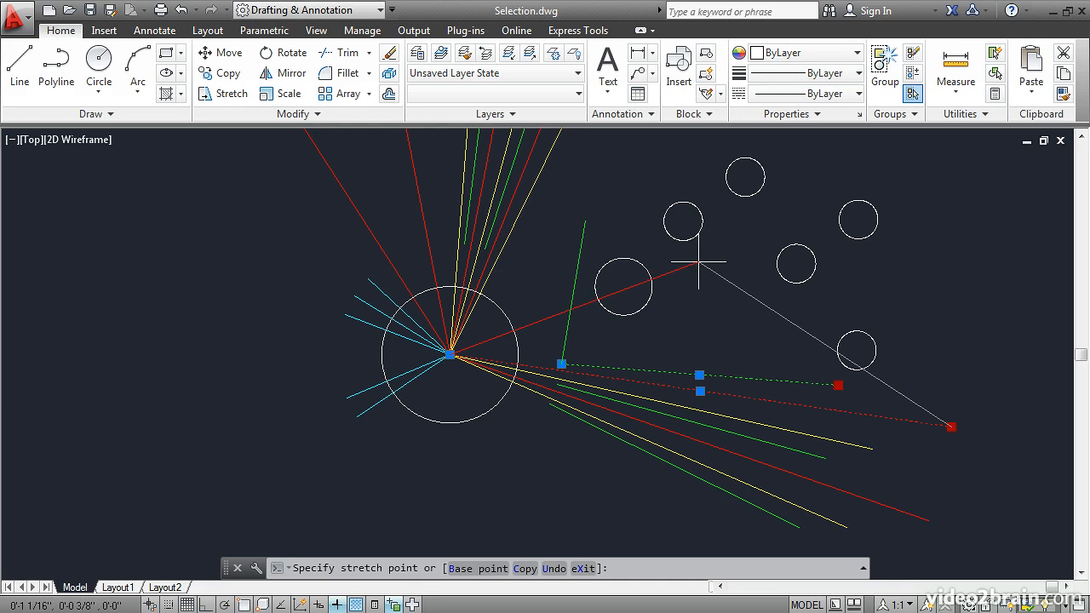
{"action": "left_click", "coordinate": [698, 262]}
{"action": "mouse_move", "coordinate": [698, 262]}
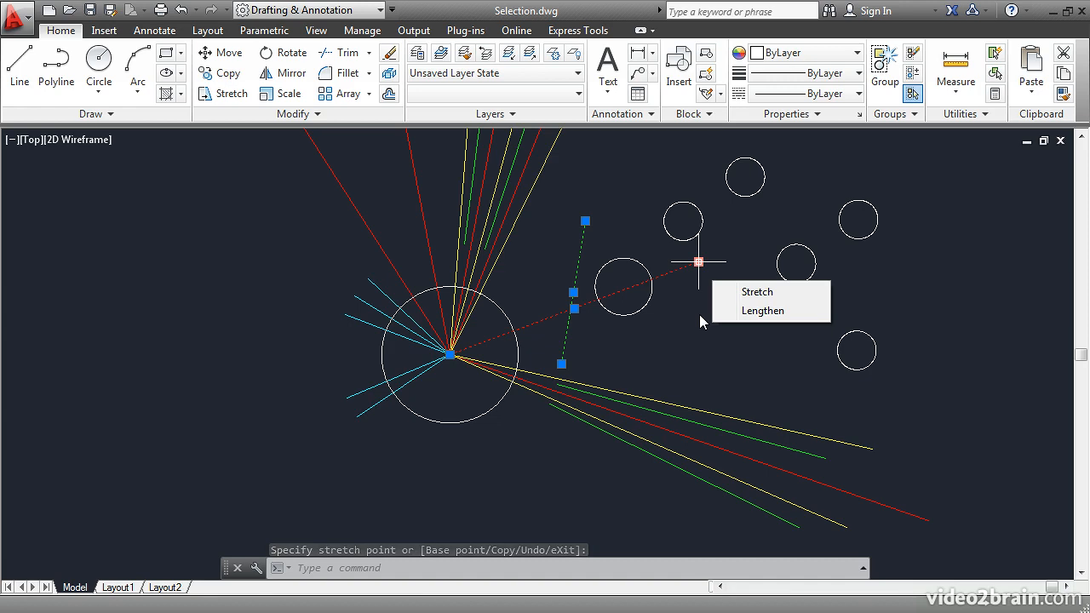
{"action": "key", "text": "Escape"}
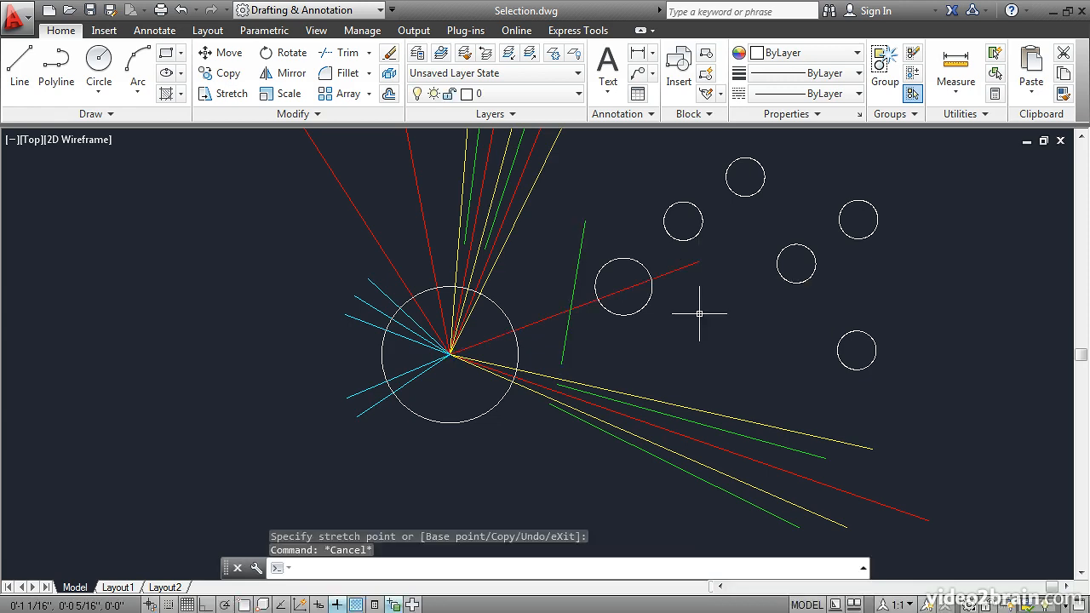